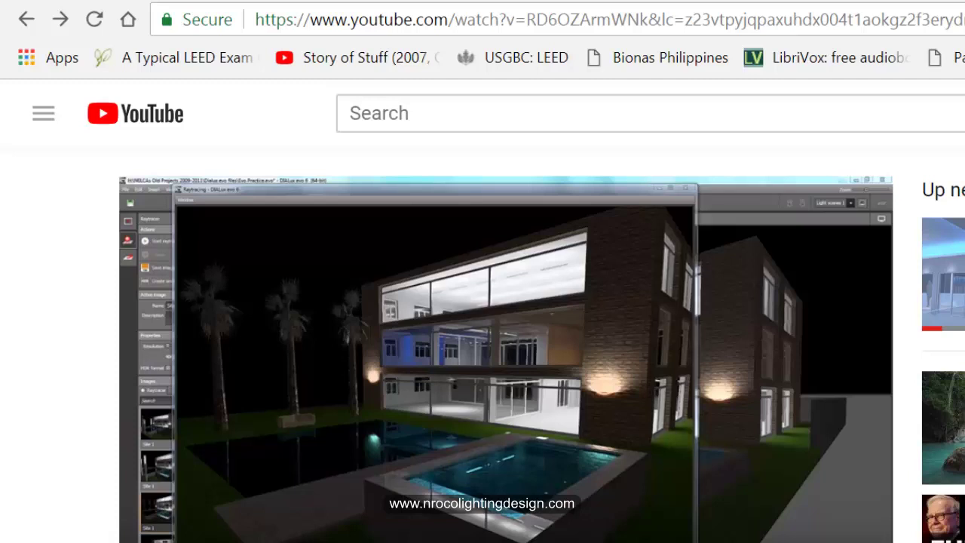
- Read the viewer comment about applying two materials on one wall below the DIALux evo video
scroll(505, 344, "down", 6)
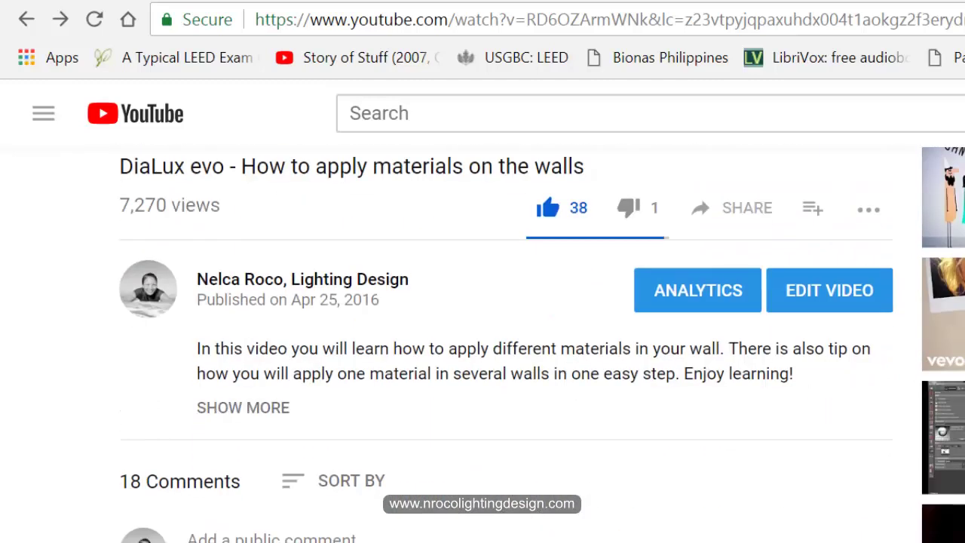
scroll(505, 339, "down", 2)
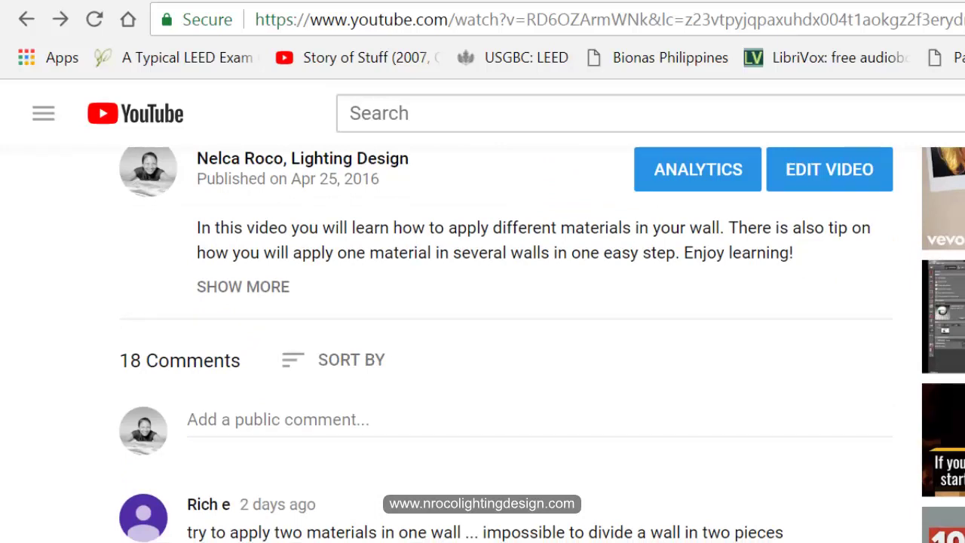
scroll(505, 339, "down", 4)
scroll(505, 339, "up", 4)
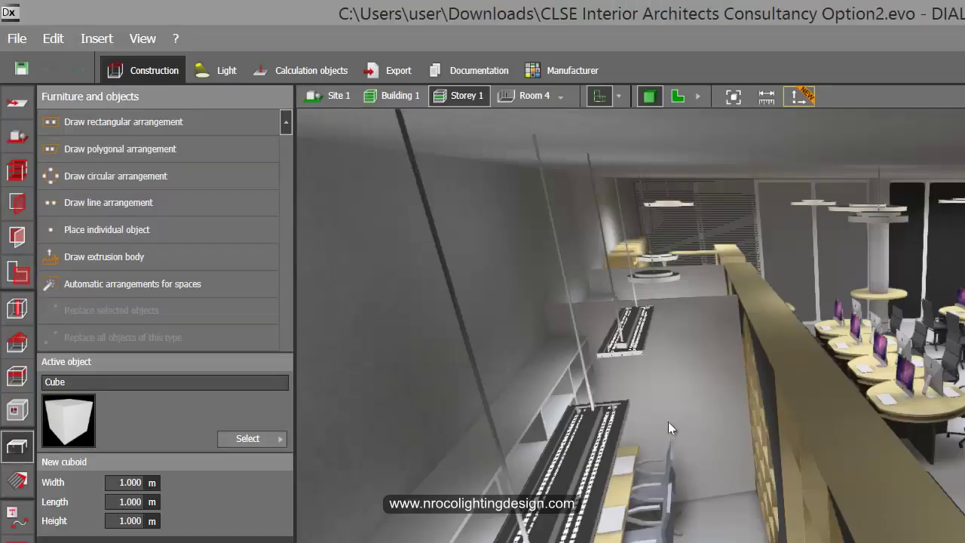
- Switch to DIALux evo and show Room 4 on its own, with its interior walls in view
left_click_drag(668, 427, 675, 385)
left_click(556, 105)
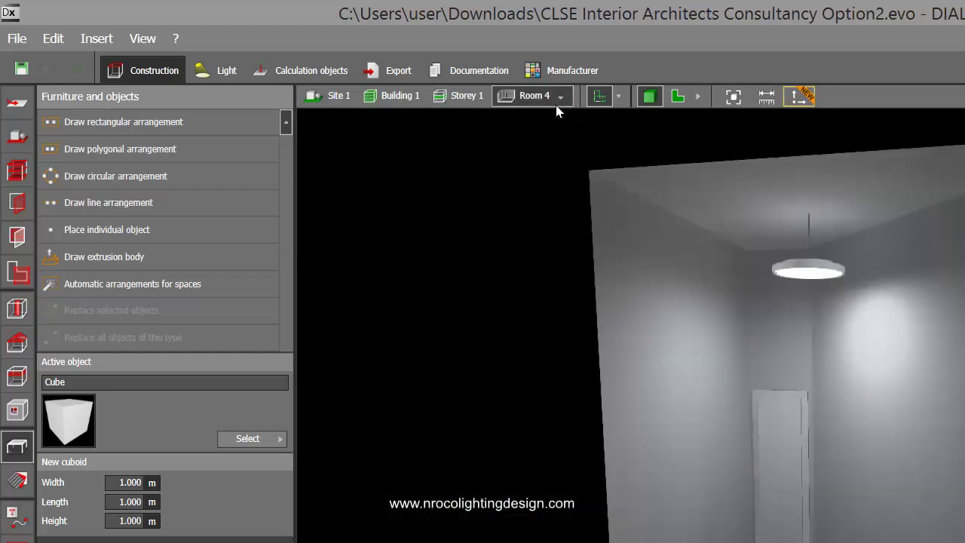
left_click_drag(468, 354, 939, 464)
right_click_drag(938, 464, 959, 457)
middle_click_drag(959, 457, 913, 438)
left_click_drag(882, 456, 843, 415)
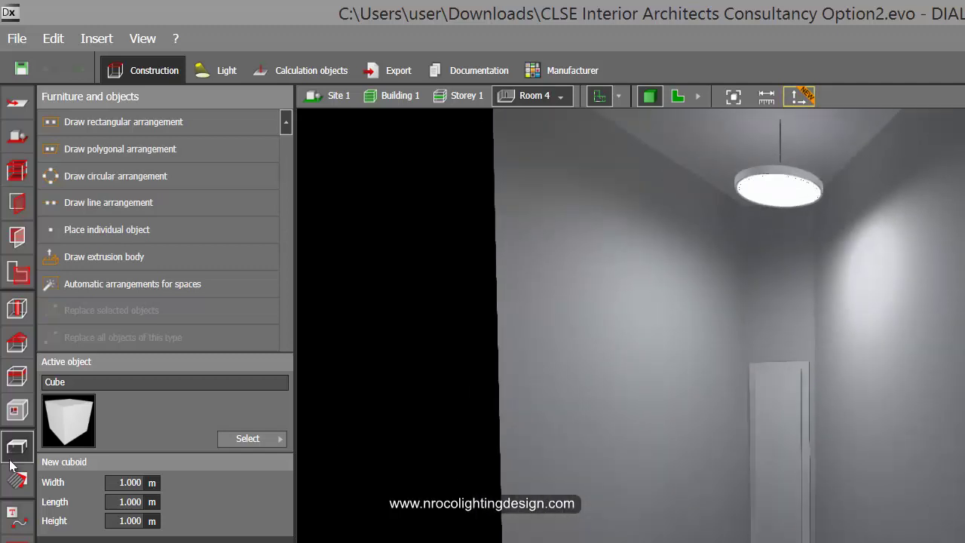
- Draw a rectangular cutout about 2.86 m by 1.93 m on the lower part of Room 4's long wall
left_click(17, 411)
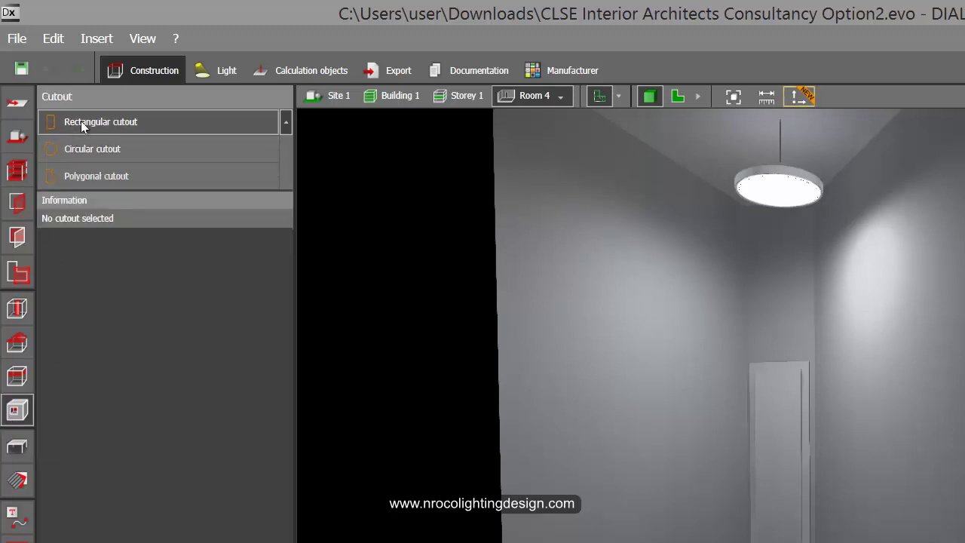
right_click_drag(599, 413, 540, 405)
right_click_drag(634, 404, 510, 468)
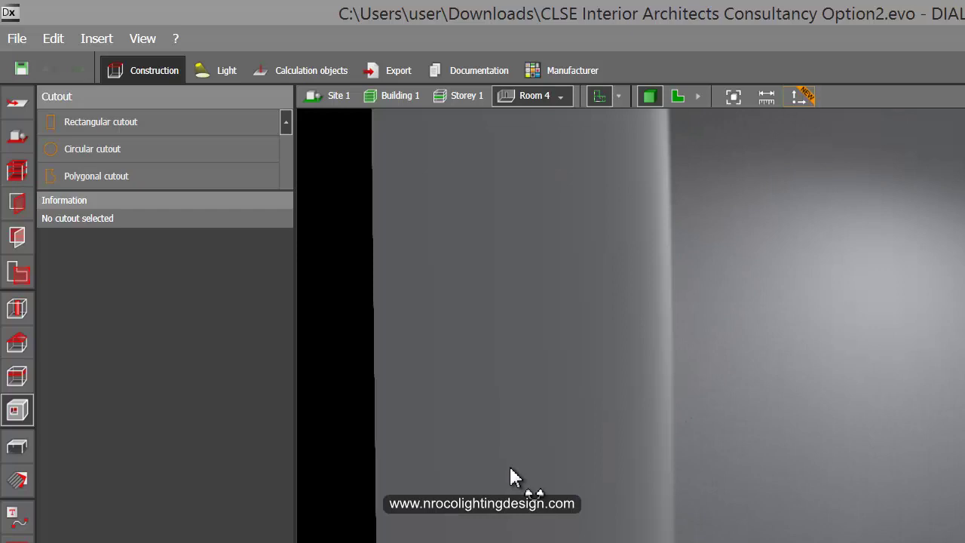
left_click_drag(512, 476, 661, 508)
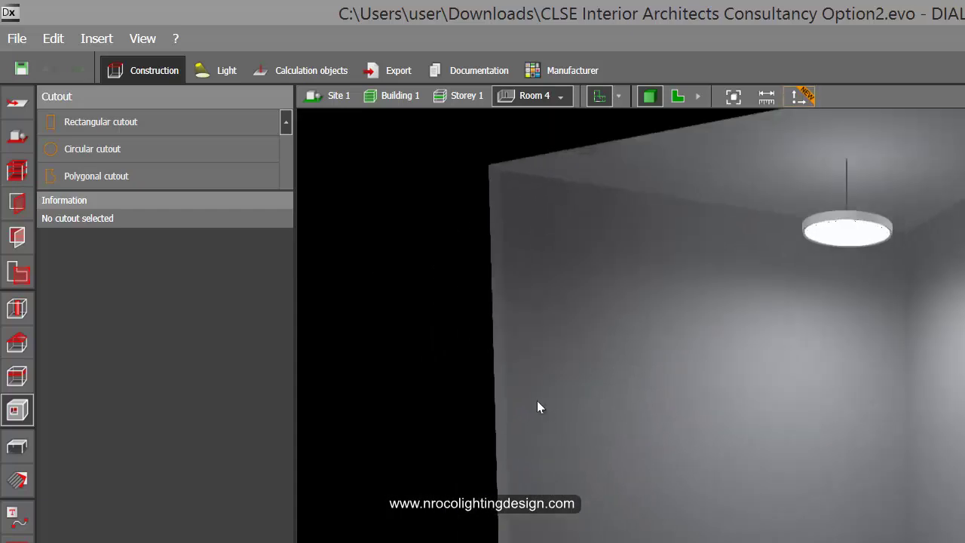
left_click(68, 127)
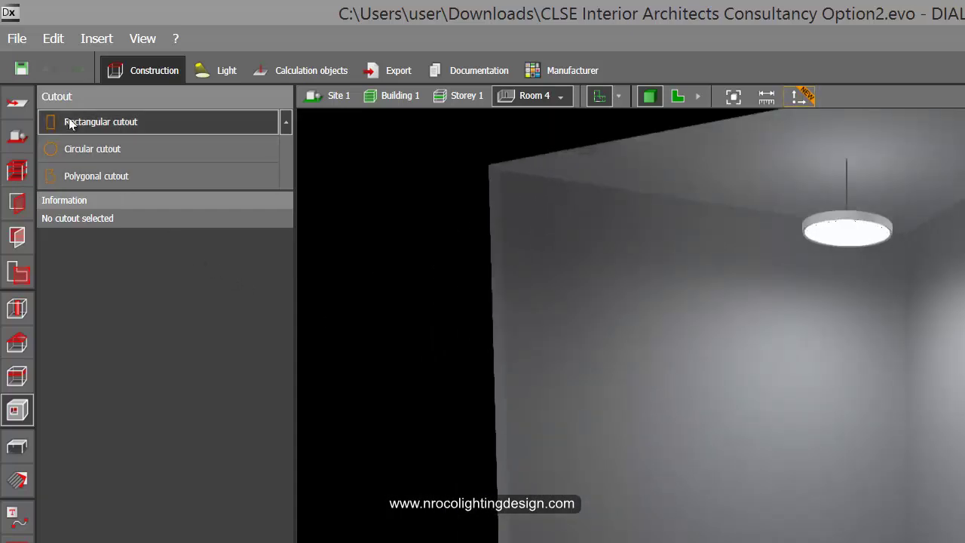
left_click(534, 401)
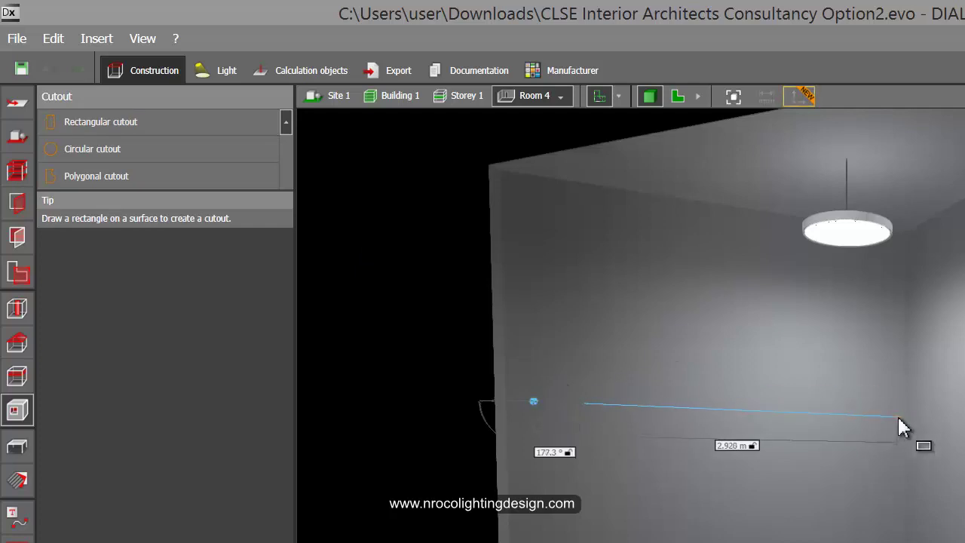
left_click(845, 401)
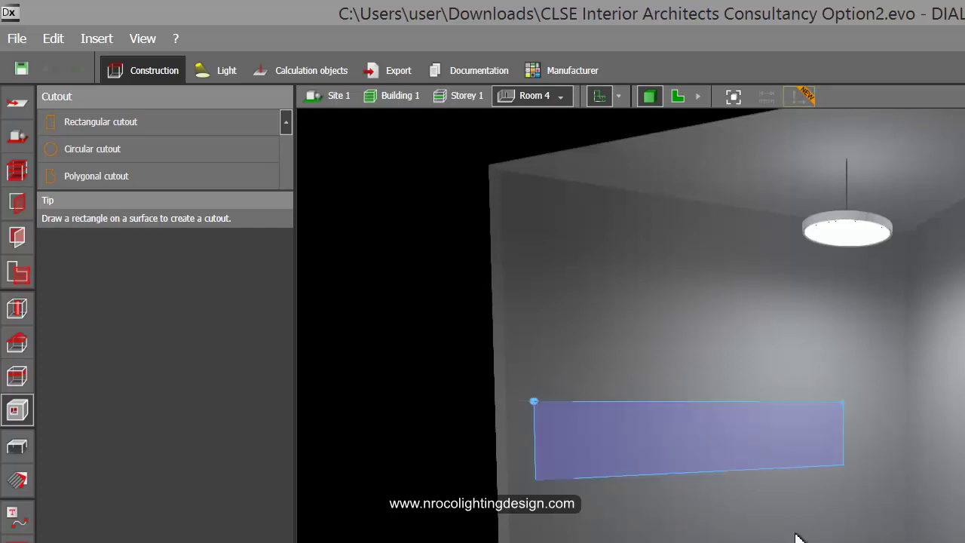
left_click(588, 532)
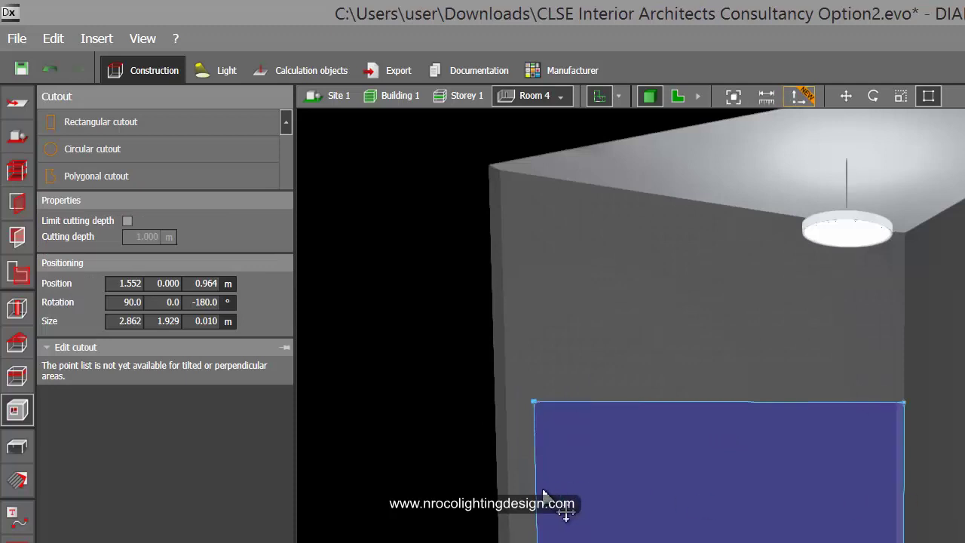
- Stretch the cutout sideways to the wall's near end, making it about 3.15 m wide, and finish editing it
left_click_drag(566, 510, 536, 515)
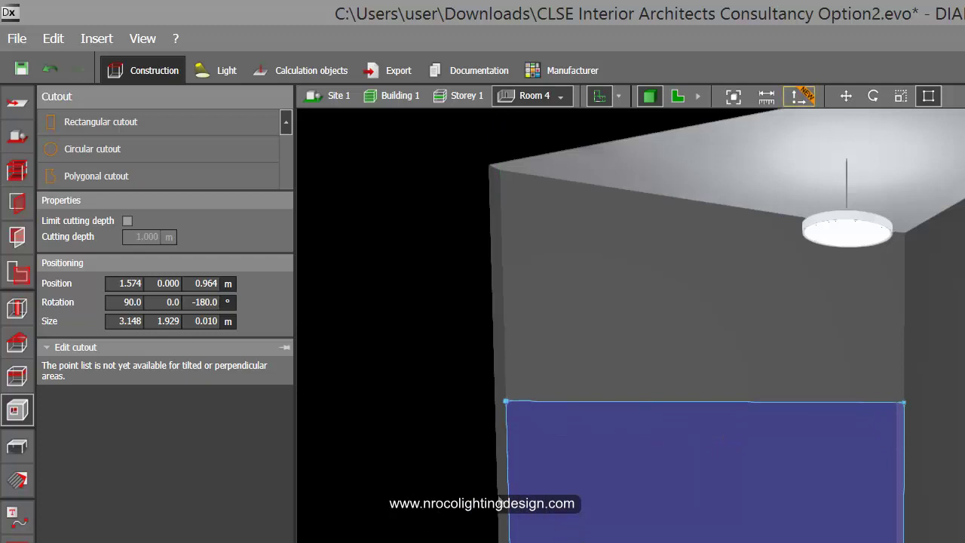
left_click(445, 498)
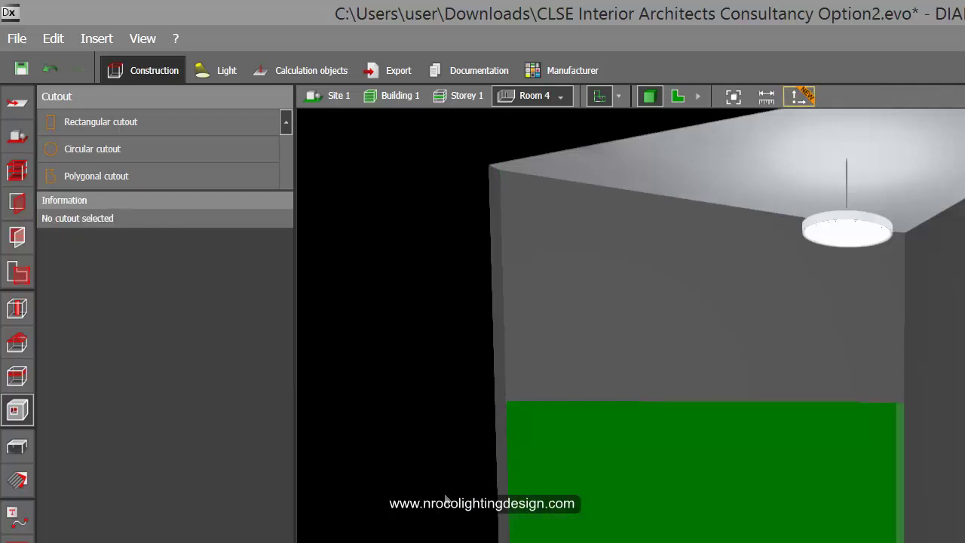
left_click(17, 445)
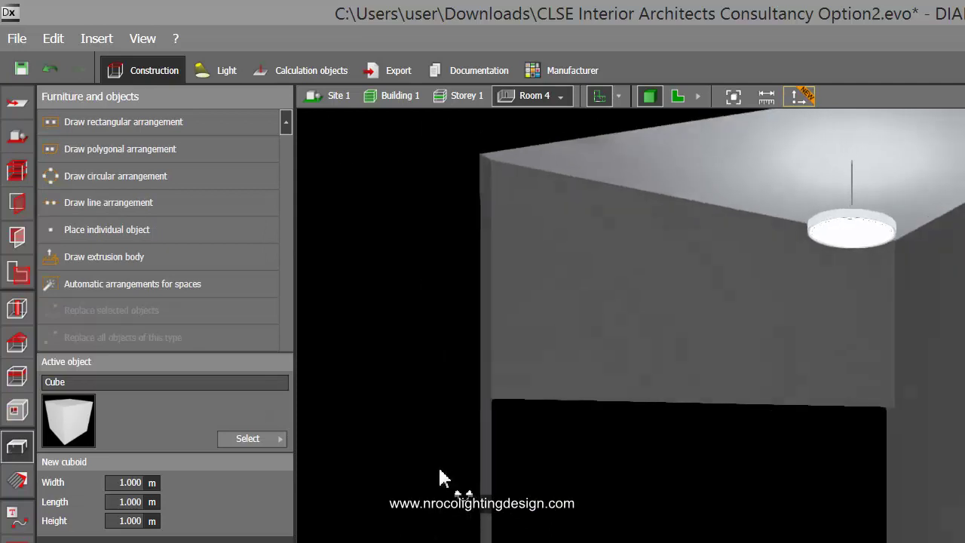
- Limit the wall cutout's cutting depth to 0.001 m
left_click(17, 410)
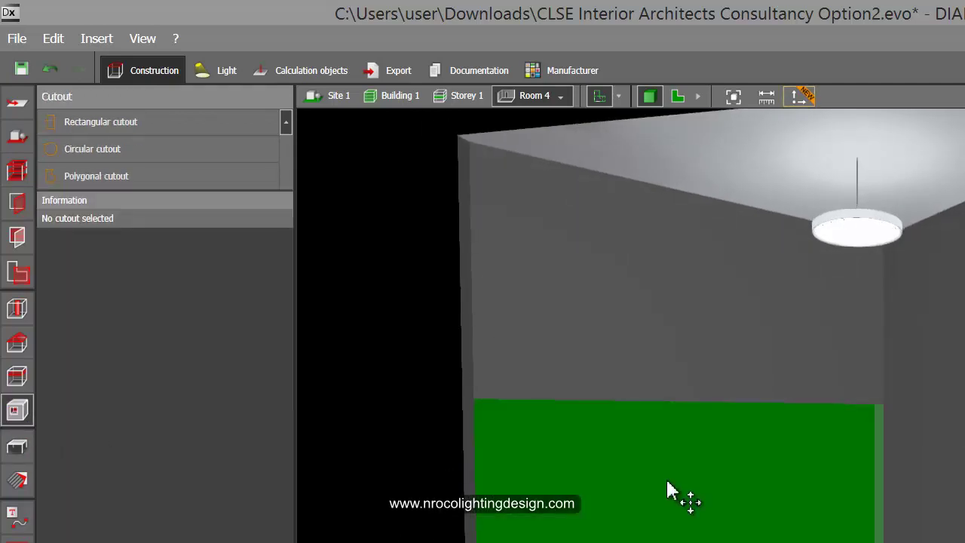
left_click(667, 482)
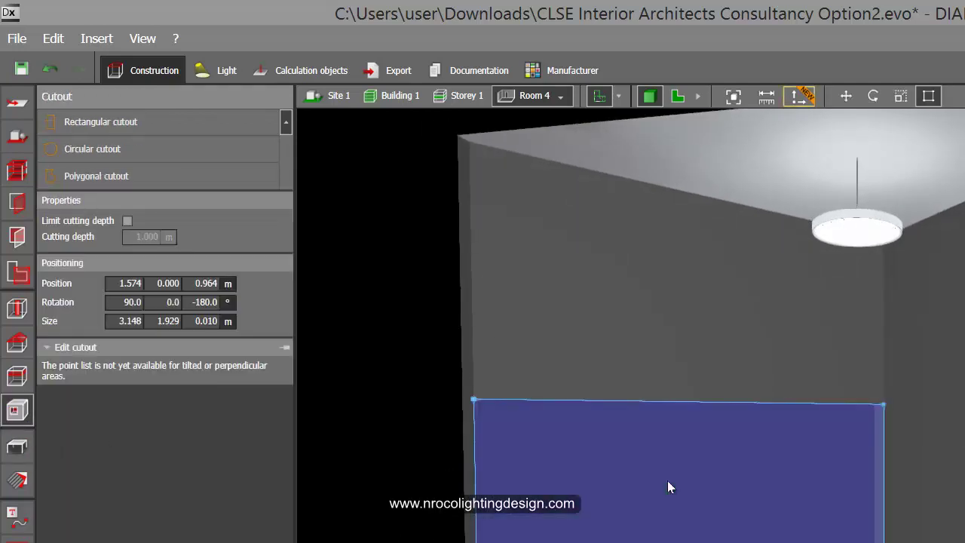
left_click(126, 222)
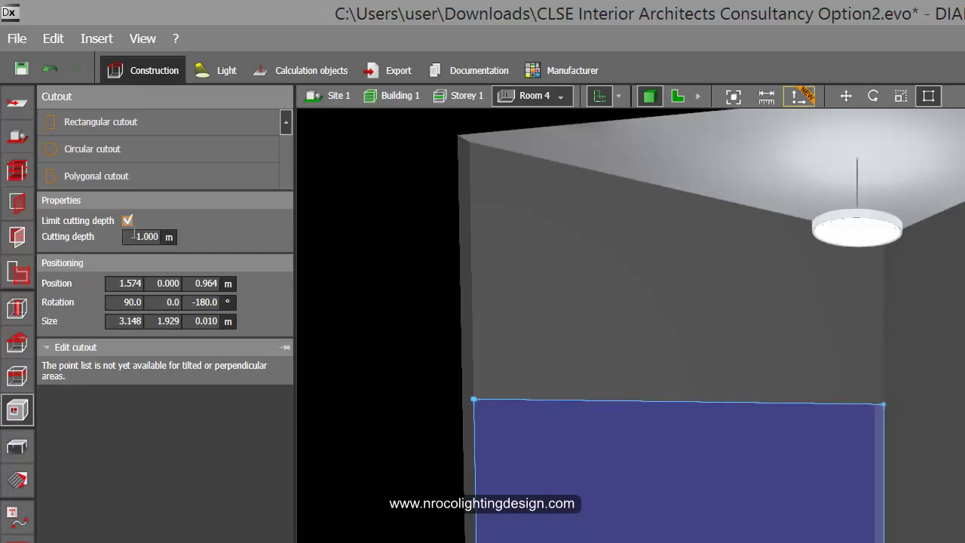
left_click(132, 235)
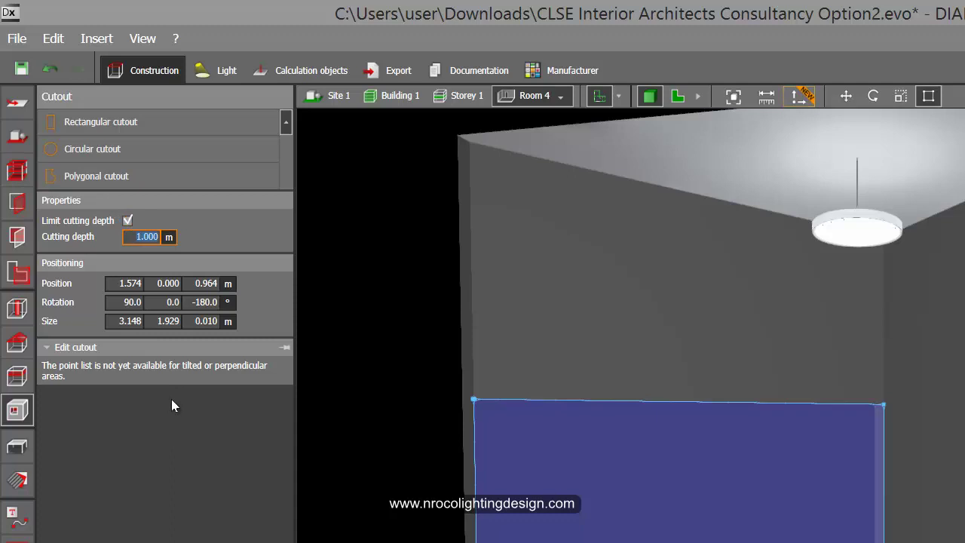
key("BackSpace")
key("Return")
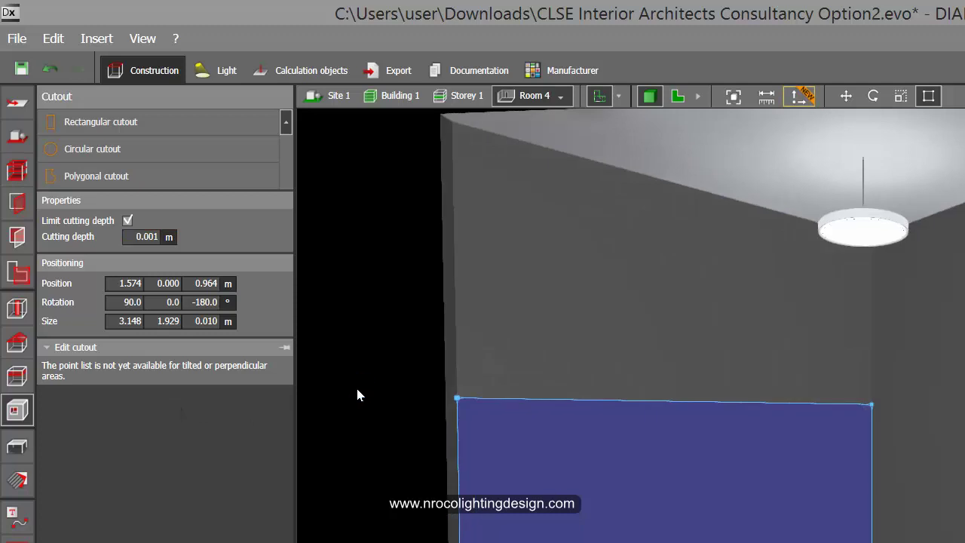
left_click(16, 446)
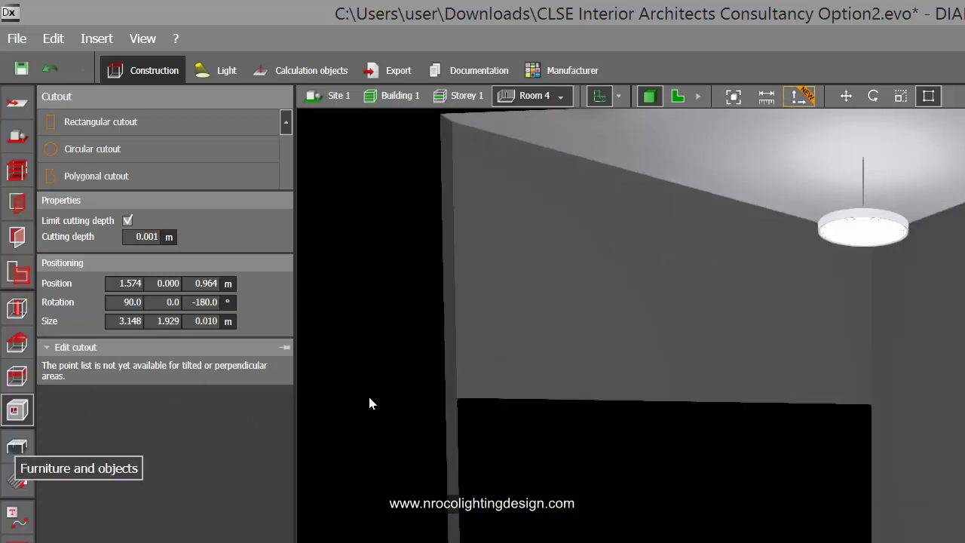
- Show Storey 1 and apply the red texture material to the wall area above the cutout
left_click_drag(386, 399, 544, 413)
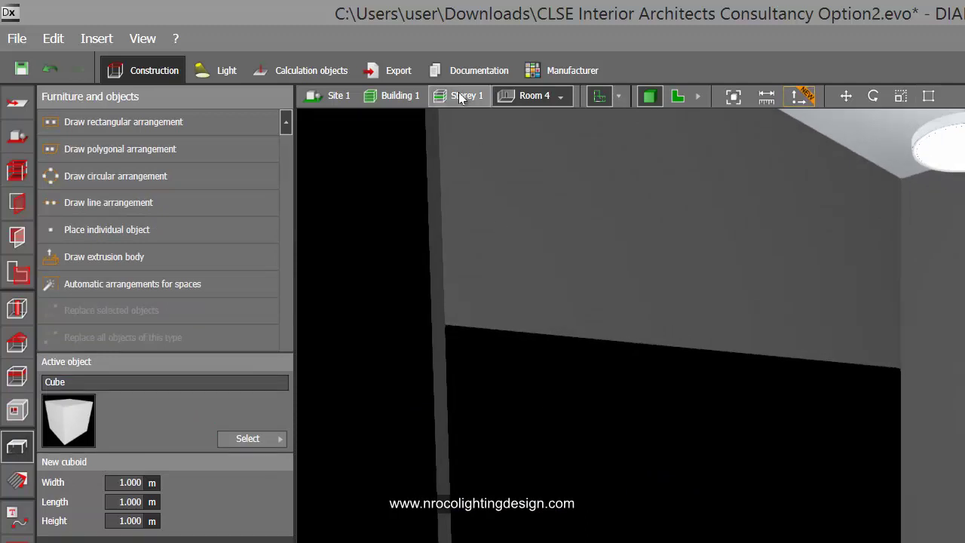
left_click_drag(473, 202, 762, 341)
right_click_drag(760, 332, 837, 283)
right_click_drag(957, 302, 949, 401)
scroll(952, 414, "up", 2)
right_click_drag(903, 541, 940, 542)
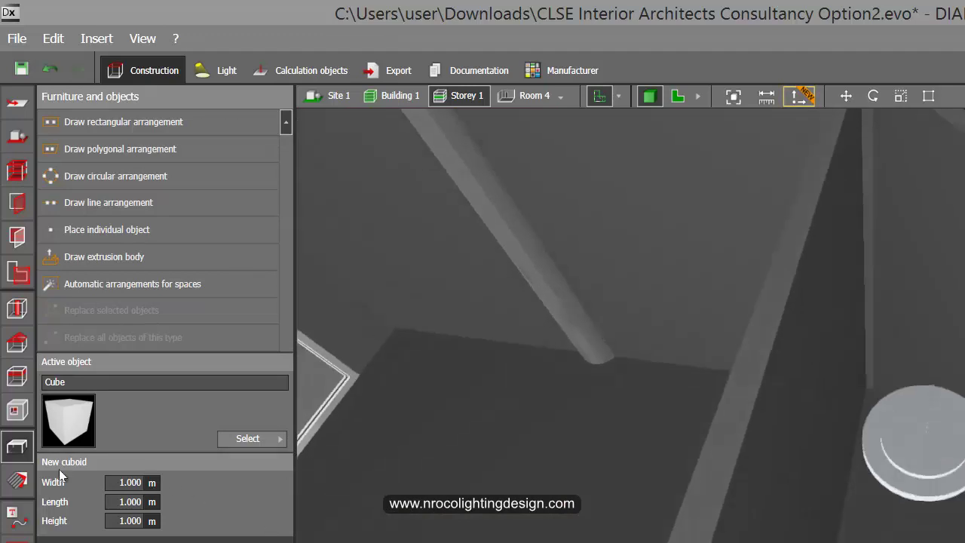
left_click(17, 479)
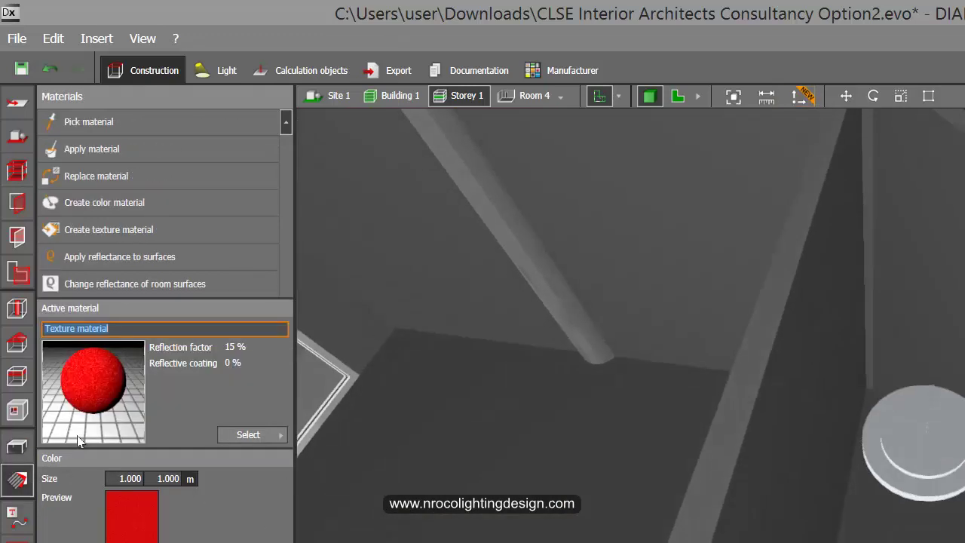
left_click(74, 150)
left_click(947, 232)
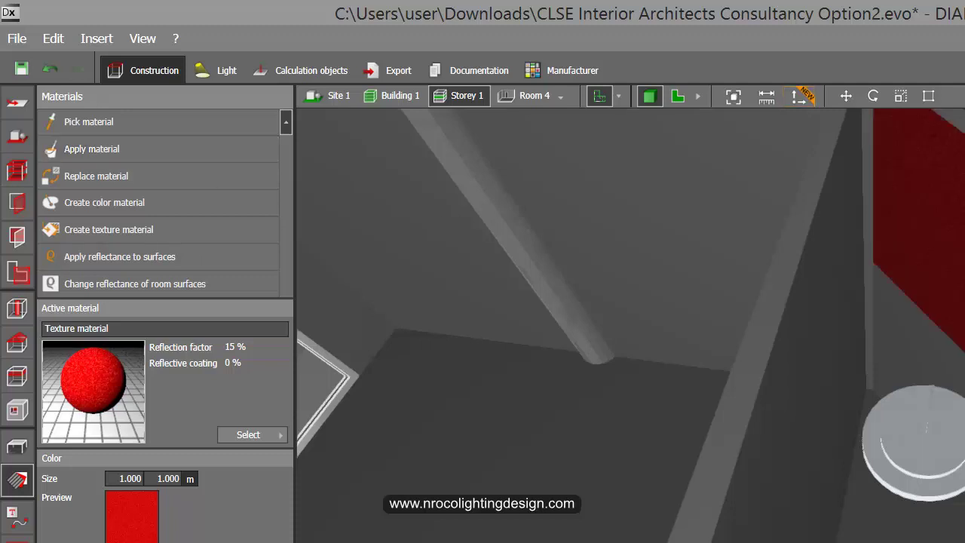
- Pick the 1000(Green beige) material from the furniture and apply it to the cutout area below the red wall surface
right_click_drag(630, 324, 678, 279)
right_click_drag(897, 539, 914, 376)
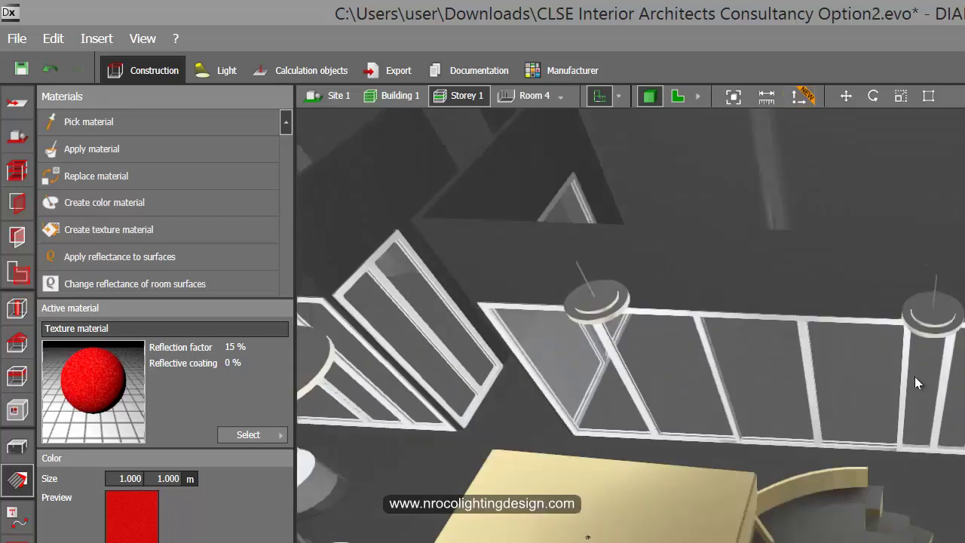
left_click(86, 119)
left_click(540, 498)
middle_click_drag(669, 361, 527, 474)
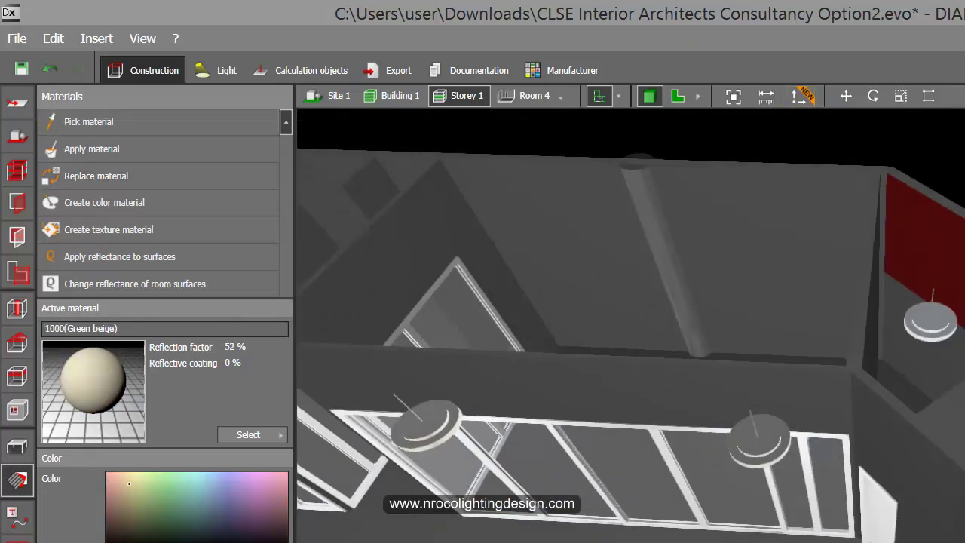
scroll(959, 356, "up", 4)
scroll(941, 375, "down", 3)
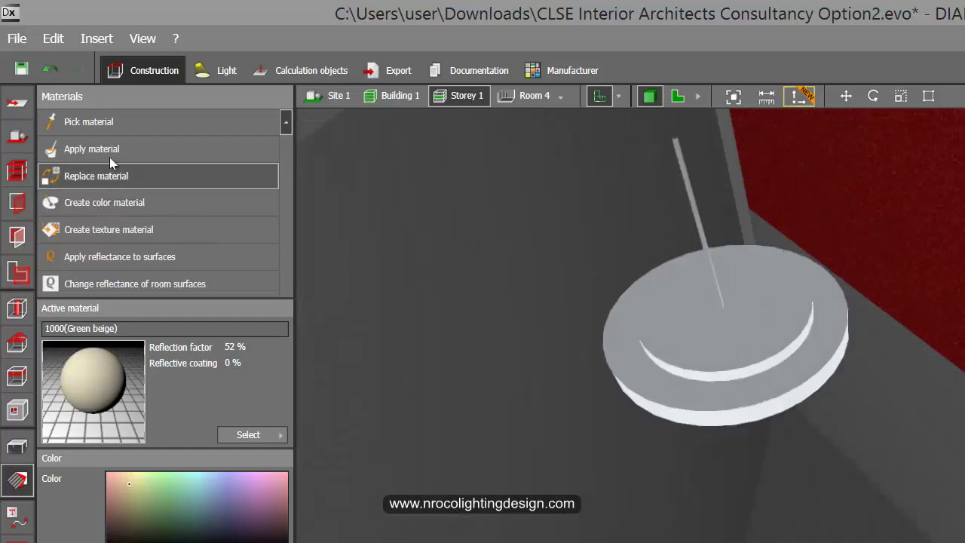
left_click(106, 154)
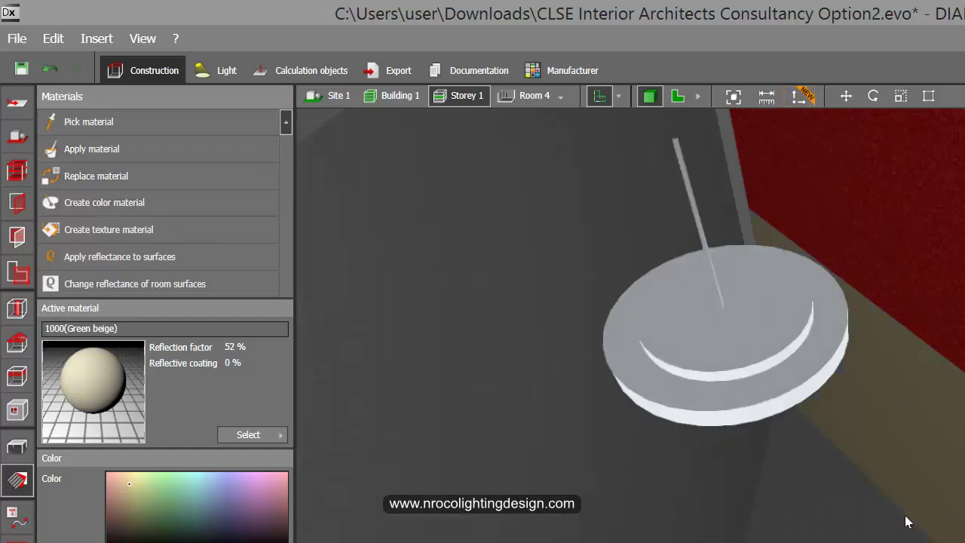
- Compare how the two-material wall is displayed in the Storey 1 and Room 4 views
scroll(908, 521, "down", 5)
right_click_drag(908, 521, 825, 522)
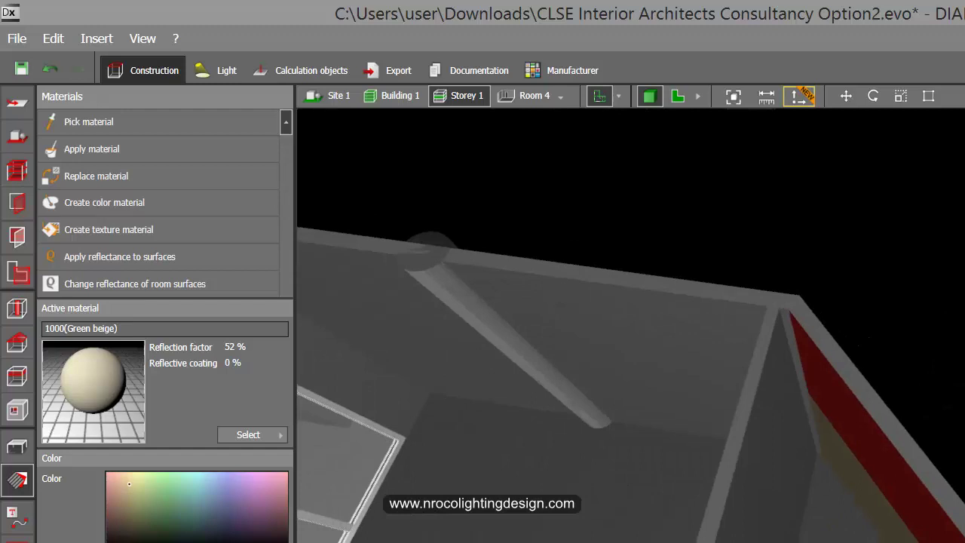
key("Up")
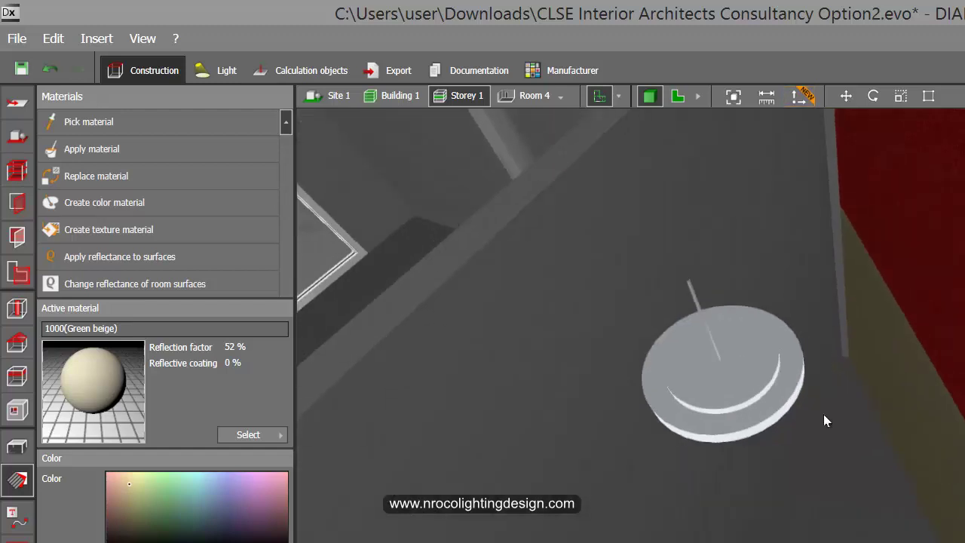
left_click(526, 96)
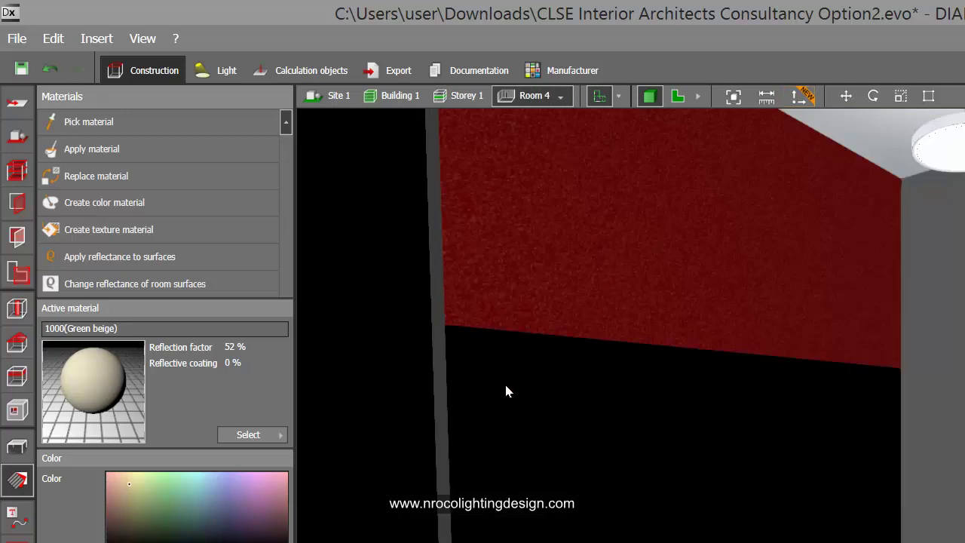
left_click_drag(394, 382, 361, 413)
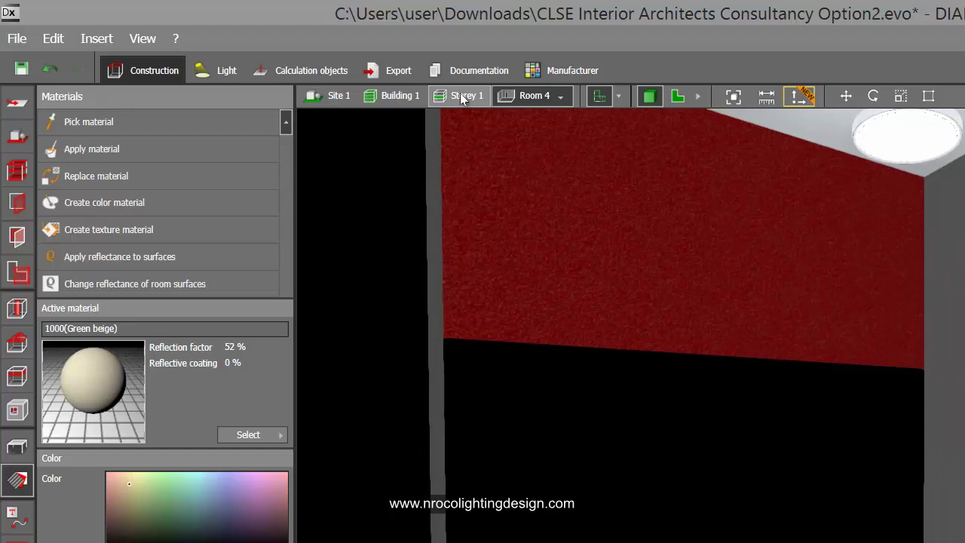
middle_click_drag(714, 258, 718, 310)
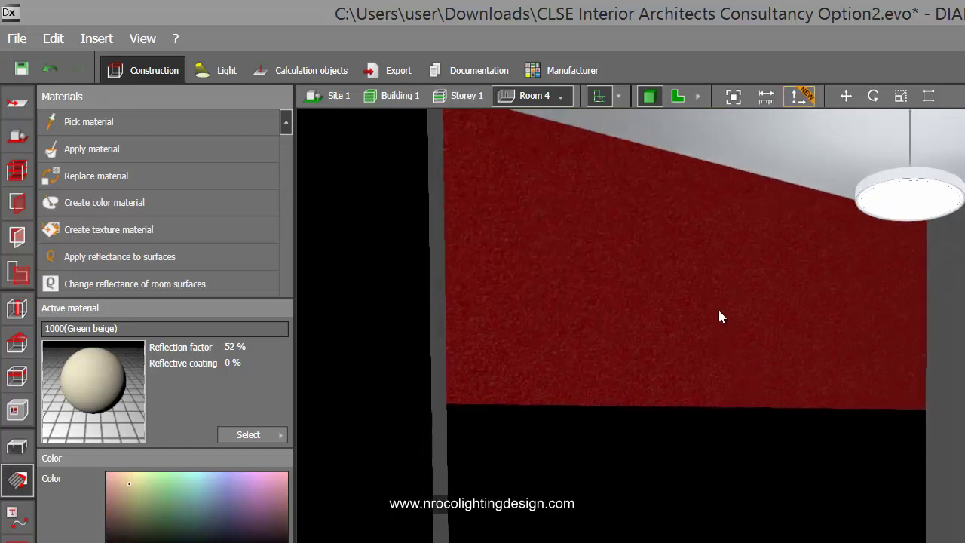
left_click(461, 95)
left_click_drag(599, 295, 660, 257)
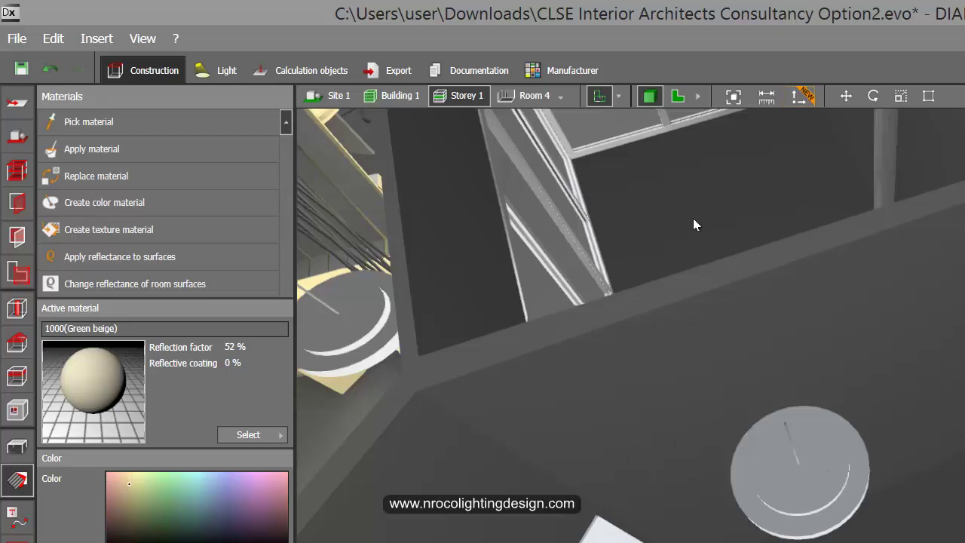
- Place an individual 1.000 m cube on the long straight wall of Room 4 in the floorplan view
left_click(565, 102)
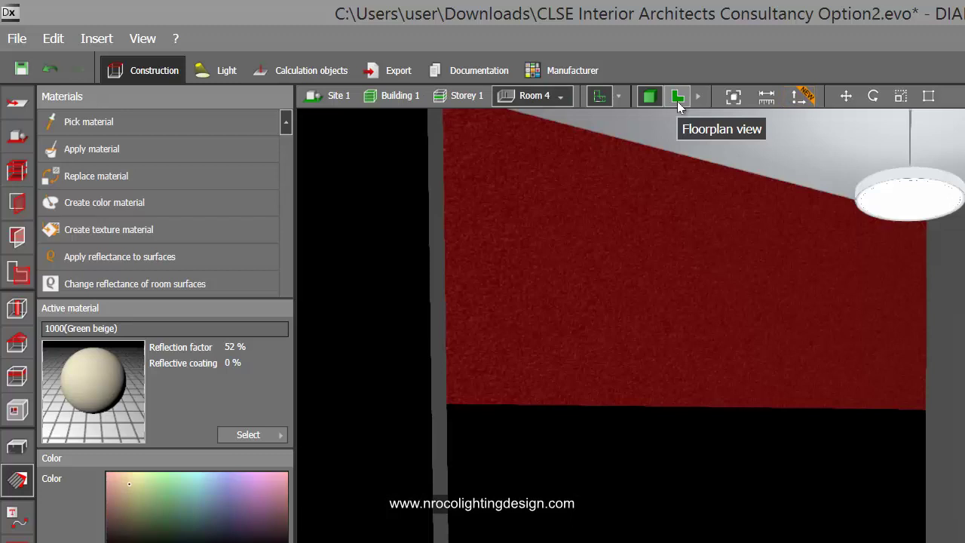
left_click(678, 98)
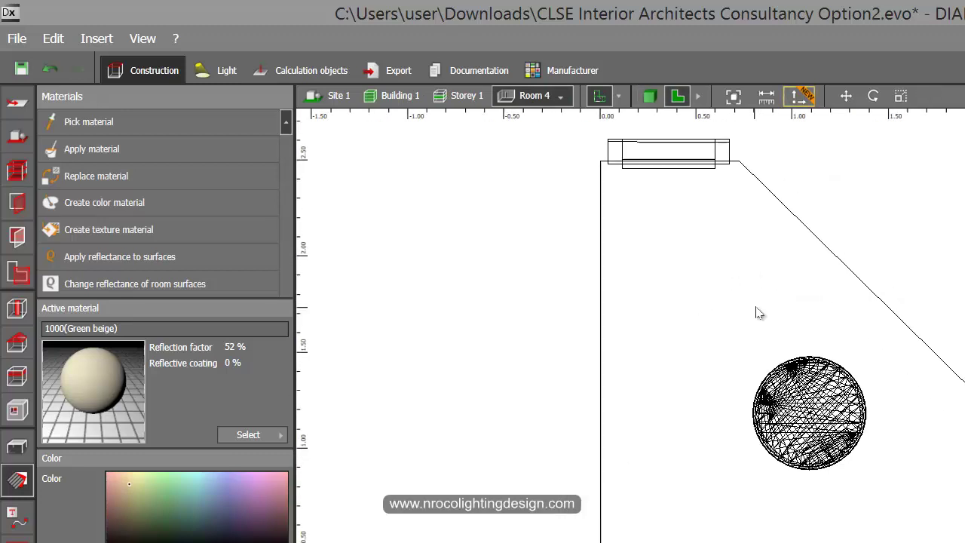
left_click(15, 446)
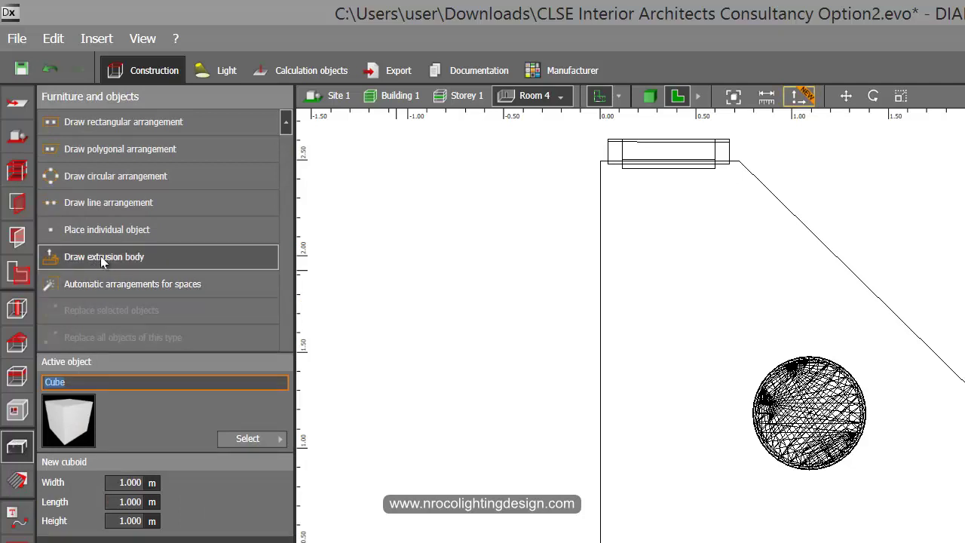
mouse_move(627, 314)
middle_mouse_down()
mouse_move(578, 323)
mouse_move(542, 289)
middle_mouse_up()
scroll(559, 197, "up", 3)
scroll(548, 146, "down", 3)
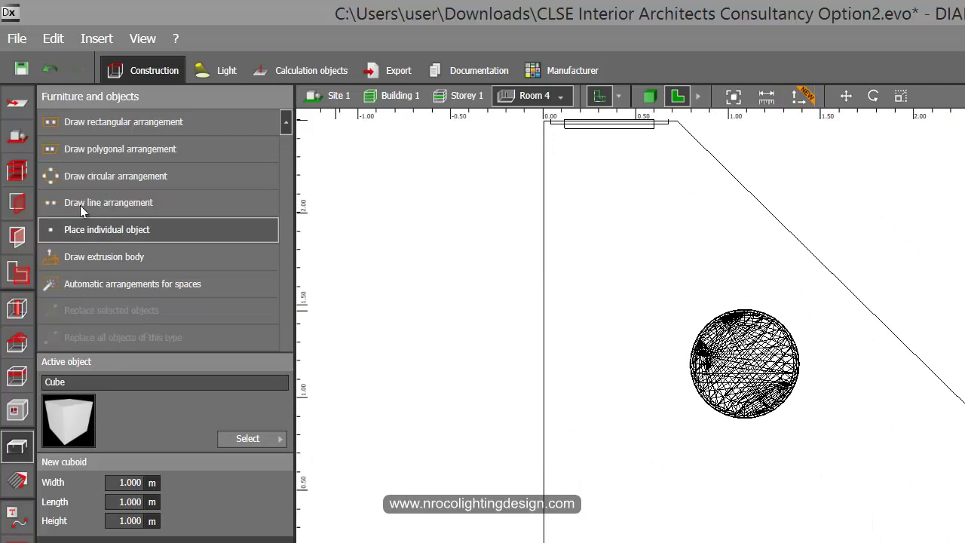
left_click(79, 234)
left_click(80, 230)
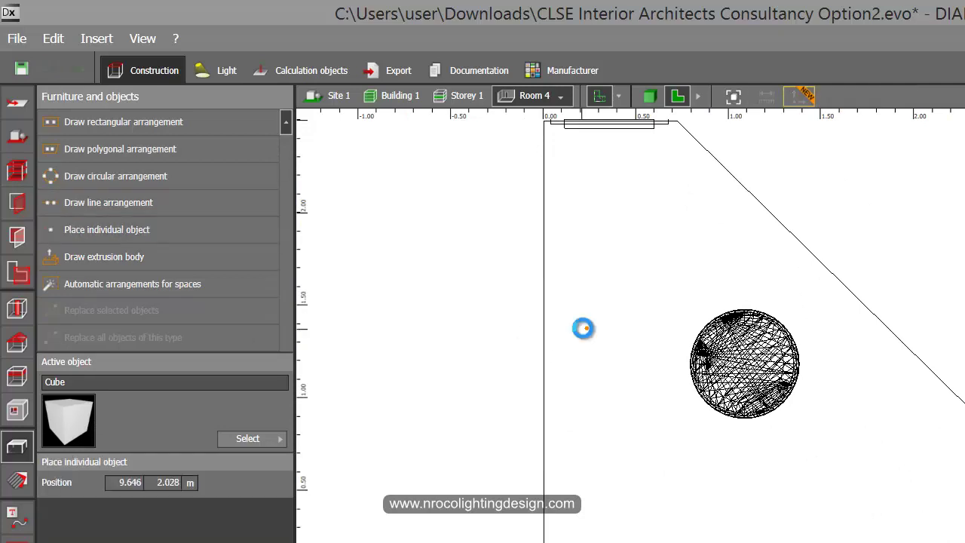
left_click(518, 345)
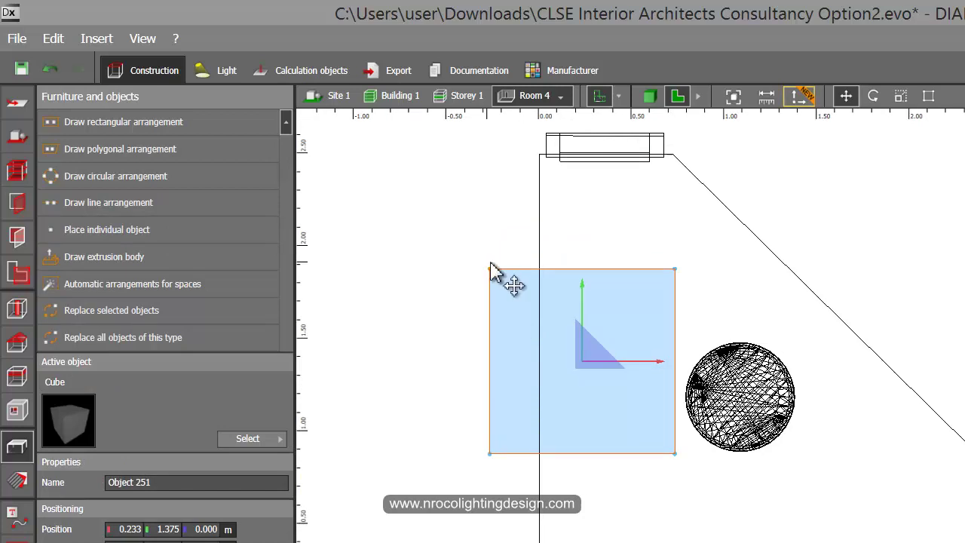
- Move the cube into the room's corner beside the straight wall and stretch it along that wall to 2.494 m
left_click_drag(490, 271, 547, 157)
right_click(585, 251)
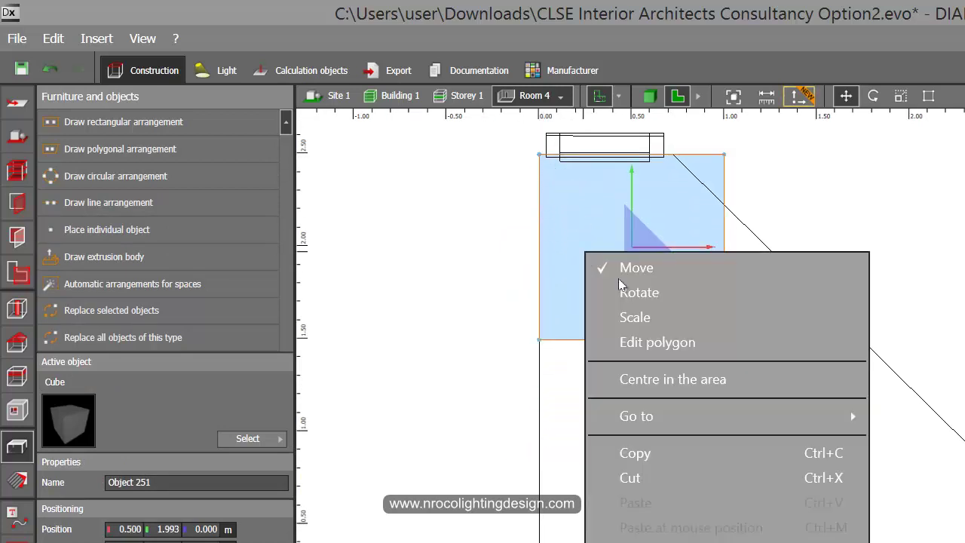
left_click(635, 321)
left_click_drag(601, 341, 590, 542)
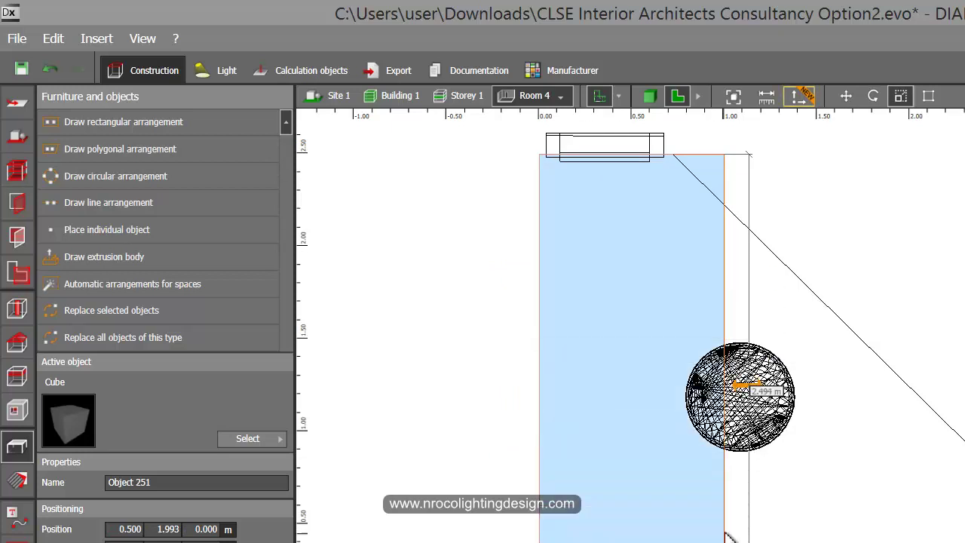
- Scale the stretched cube's width down to a very thin sheet running along the straight wall
left_click_drag(728, 535, 550, 468)
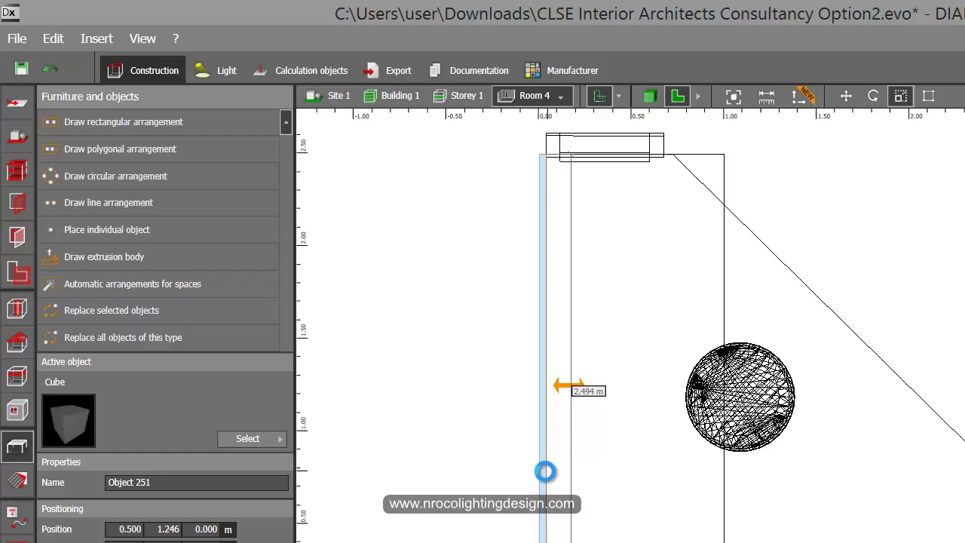
scroll(513, 450, "up", 5)
scroll(602, 428, "up", 3)
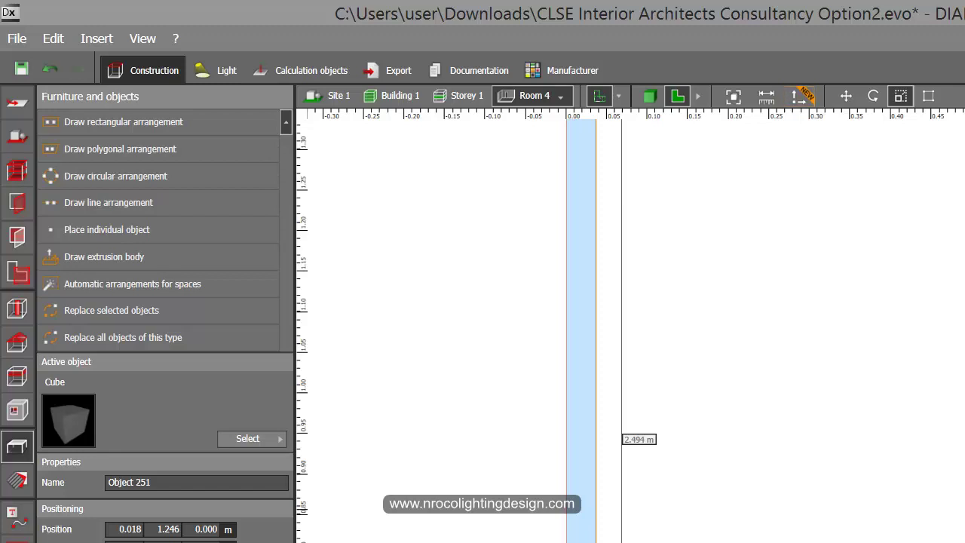
key("Return")
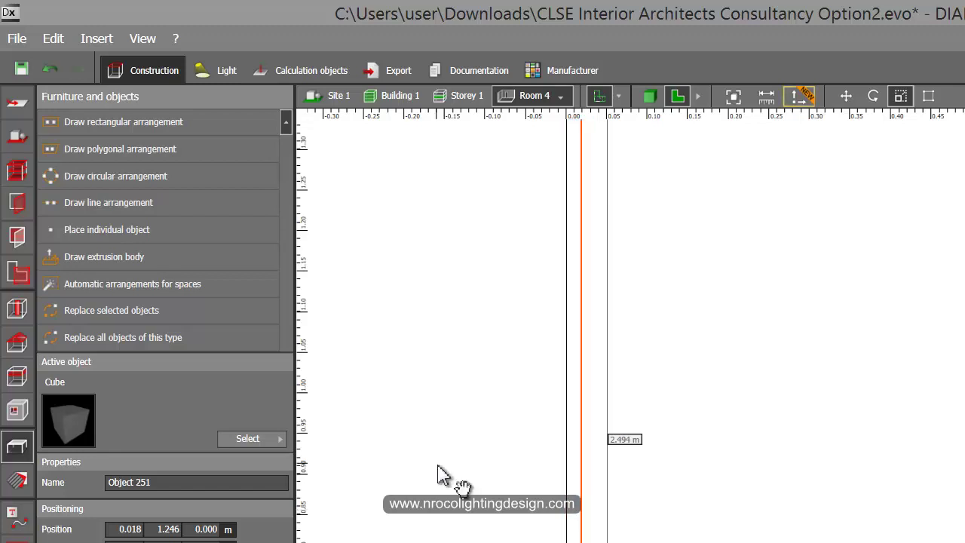
- Move the thin cube onto the straight wall's line, at X position 0.000 m
middle_click_drag(505, 348, 475, 484)
right_click(560, 475)
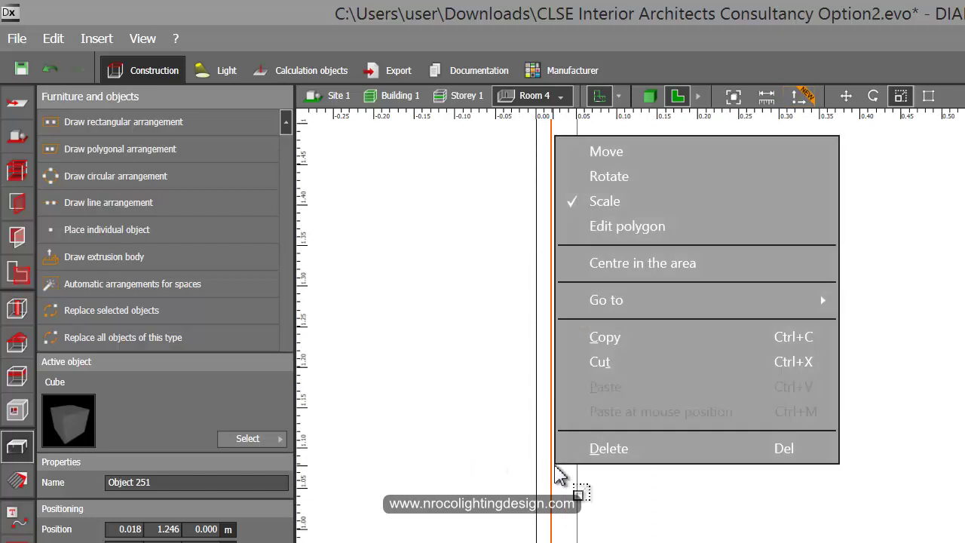
left_click(638, 160)
scroll(564, 325, "up", 3)
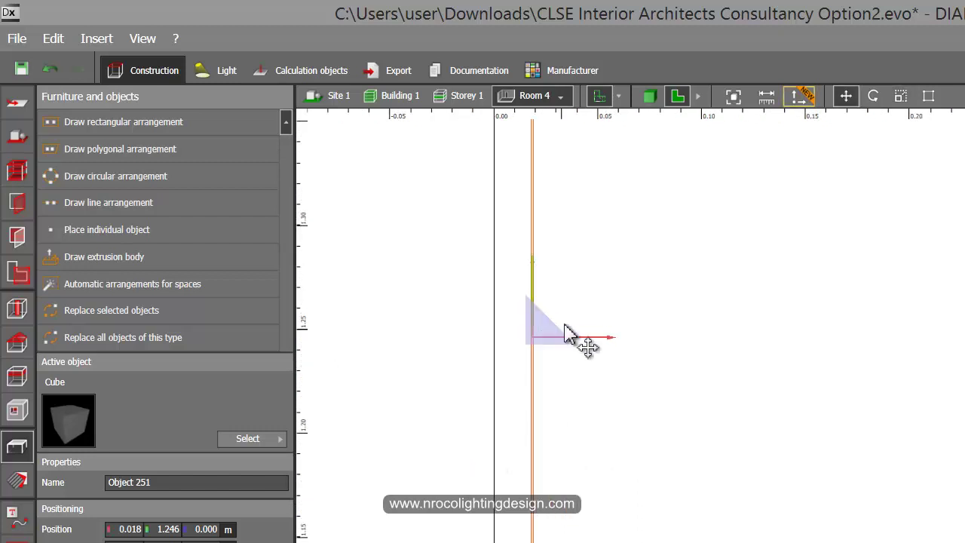
left_click_drag(586, 339, 499, 361)
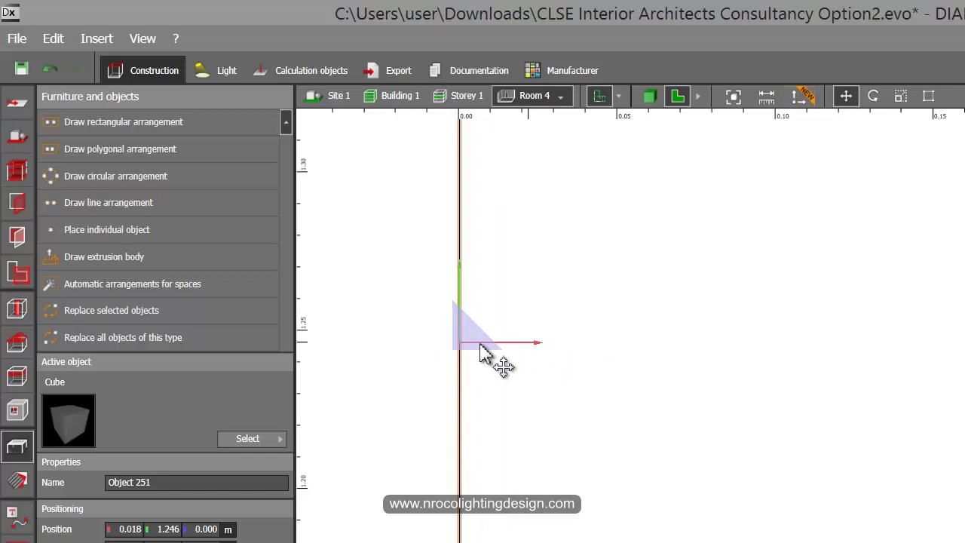
scroll(494, 362, "up", 2)
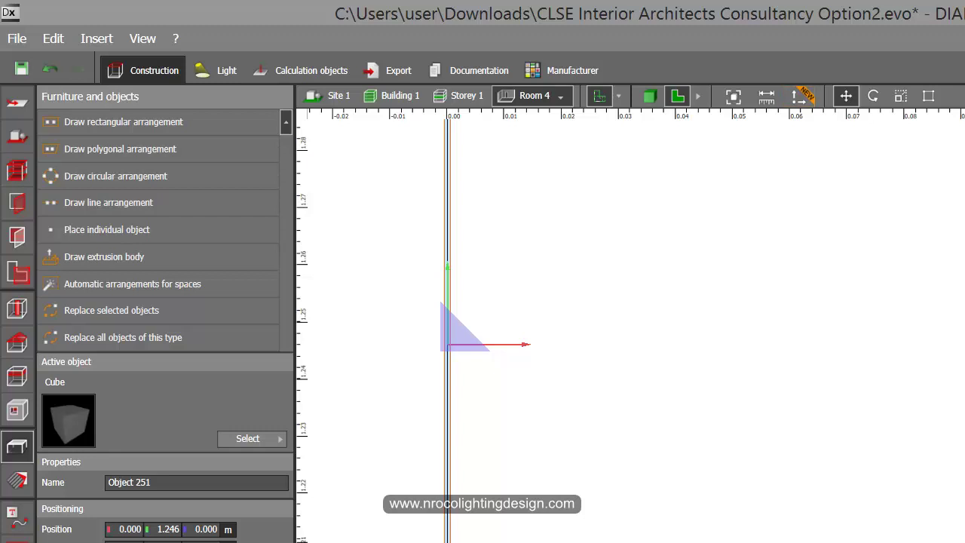
- Examine how the thin cube sits against the wall in the 3D view of Room 4
left_click(649, 96)
left_click(416, 294)
right_click_drag(408, 297, 528, 355)
middle_click_drag(913, 509, 731, 435)
scroll(905, 320, "up", 3)
right_click_drag(820, 341, 823, 282)
left_click_drag(763, 347, 829, 410)
left_click_drag(784, 430, 767, 482)
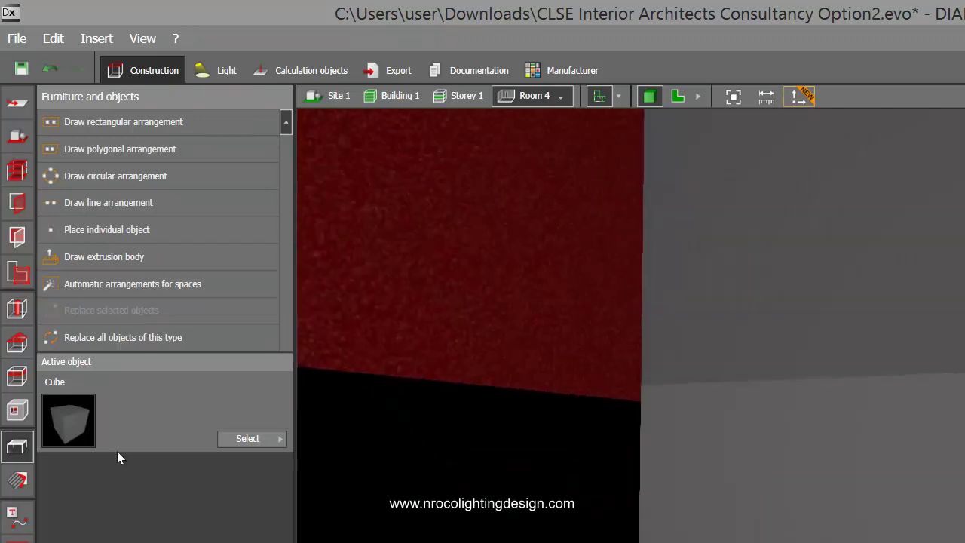
- Change the active 1000(Green beige) material to a teal colour and apply it to the wall surface above the thin cube
left_click(16, 478)
left_click_drag(169, 481, 196, 510)
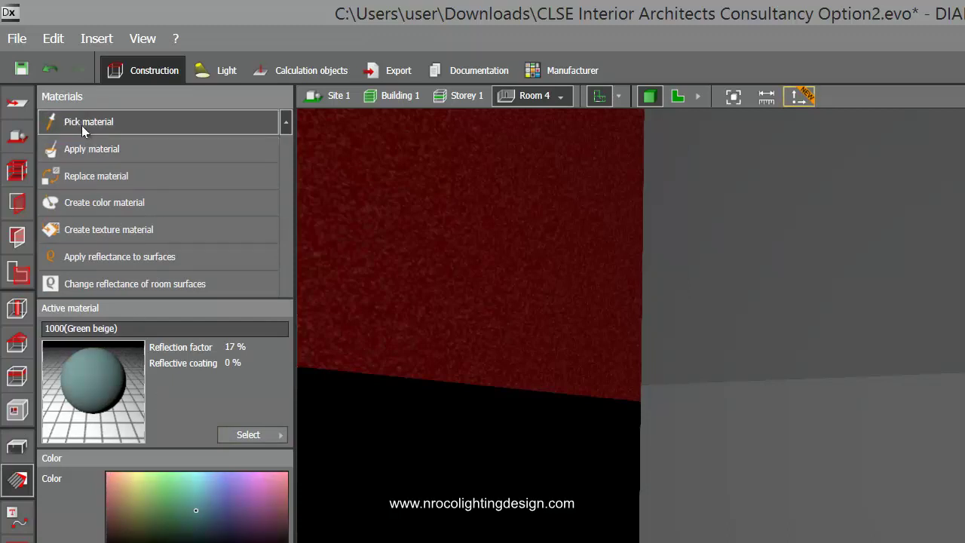
left_click(864, 284)
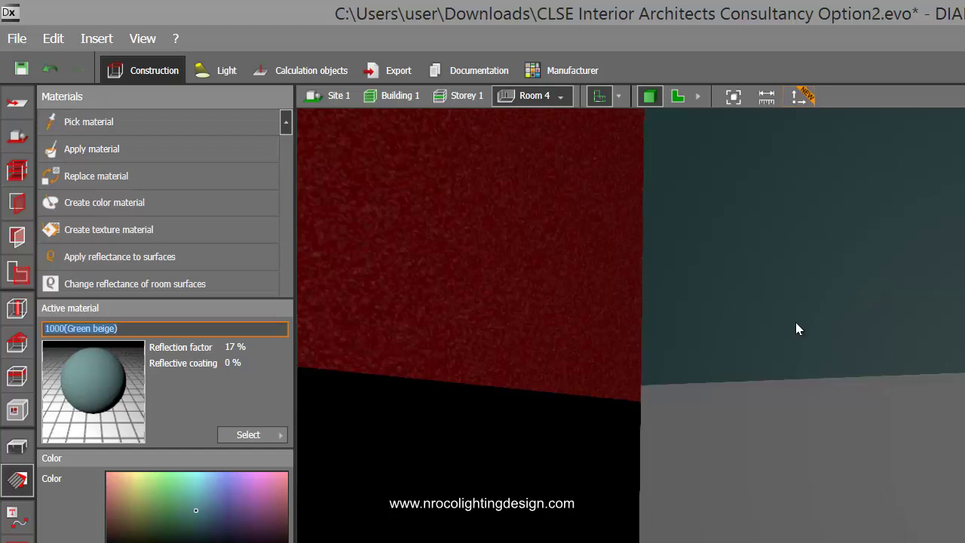
- Change the active material's colour to purple, apply it to the thin cube below the teal surface, and dismiss the save reminder
right_click_drag(490, 465, 508, 471)
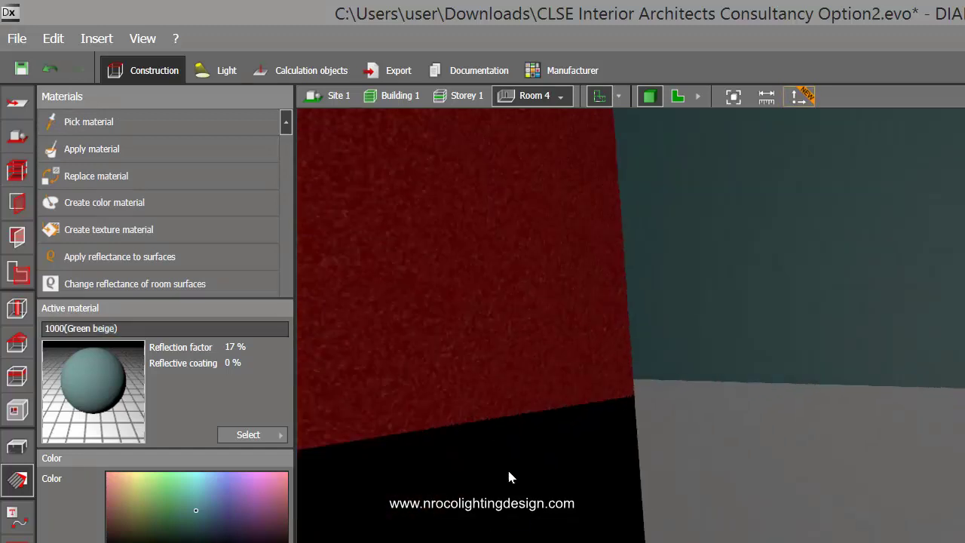
left_click(265, 497)
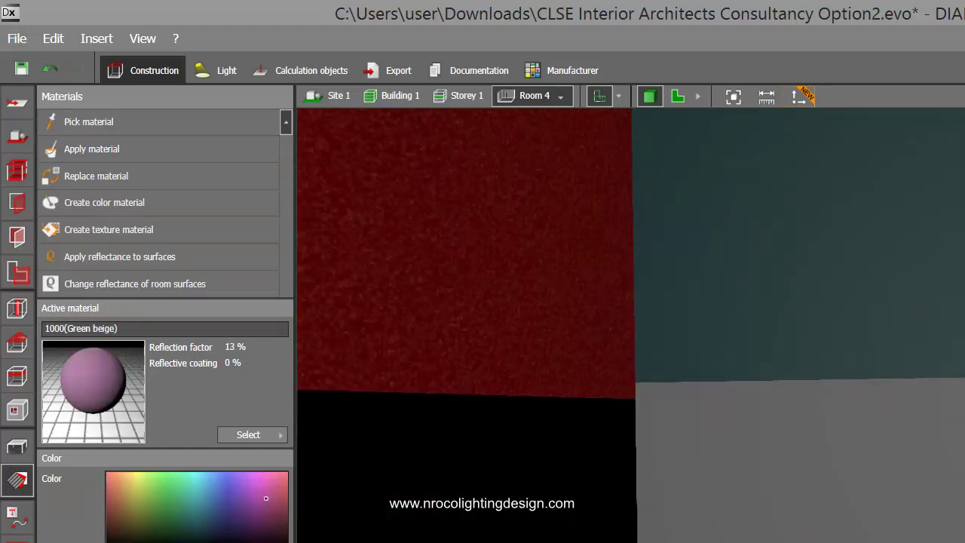
left_click(907, 430)
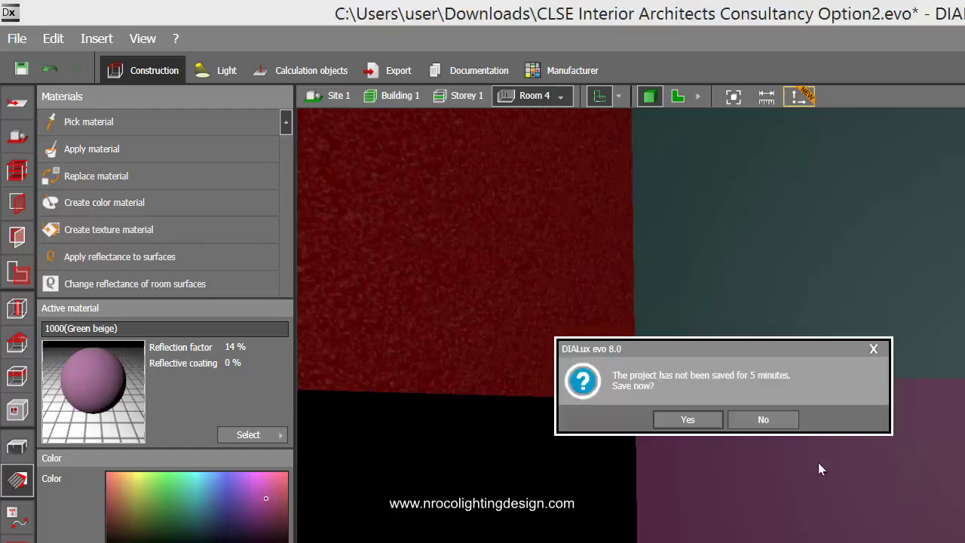
left_click(872, 350)
left_click_drag(719, 418, 725, 451)
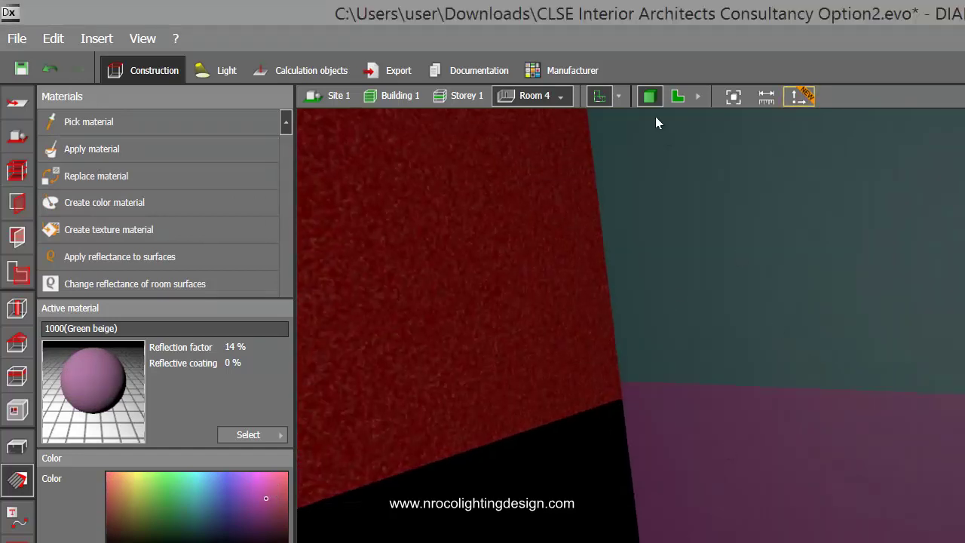
- Examine the teal and purple wall surfaces from above in the Storey 1 view
left_click(460, 96)
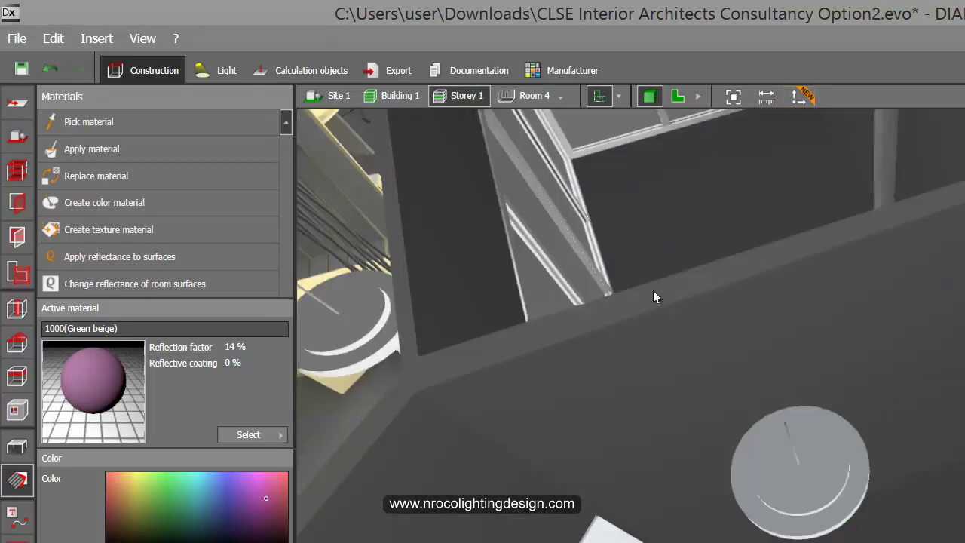
left_click_drag(653, 294, 921, 512)
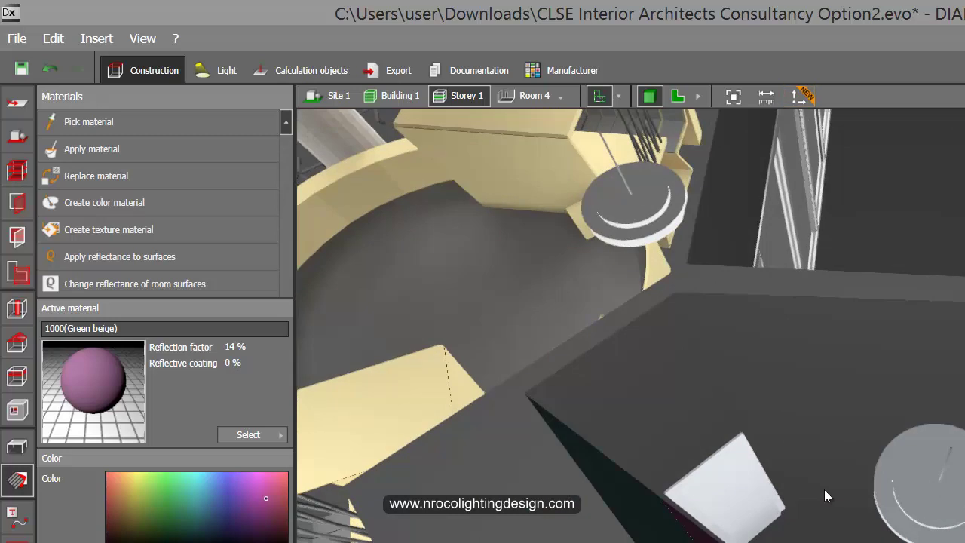
left_click_drag(887, 505, 825, 534)
right_click_drag(825, 537, 796, 542)
left_click_drag(794, 539, 795, 542)
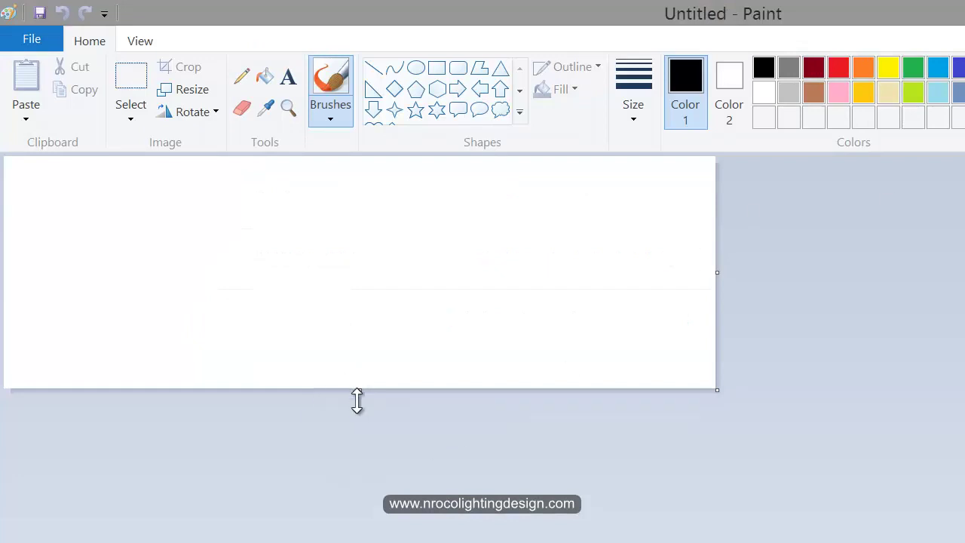
- Switch to Paint and enlarge the blank canvas in height and width
left_click_drag(360, 389, 359, 542)
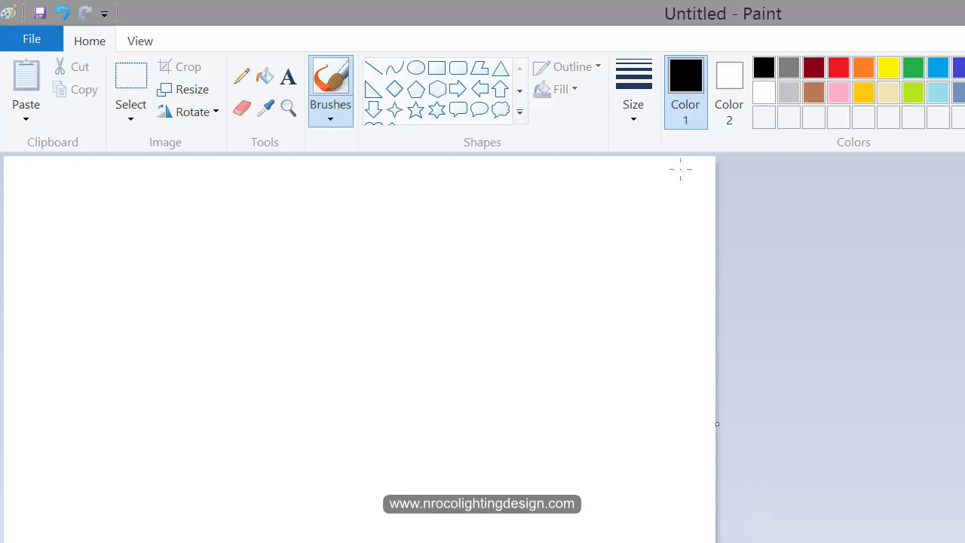
left_click(133, 81)
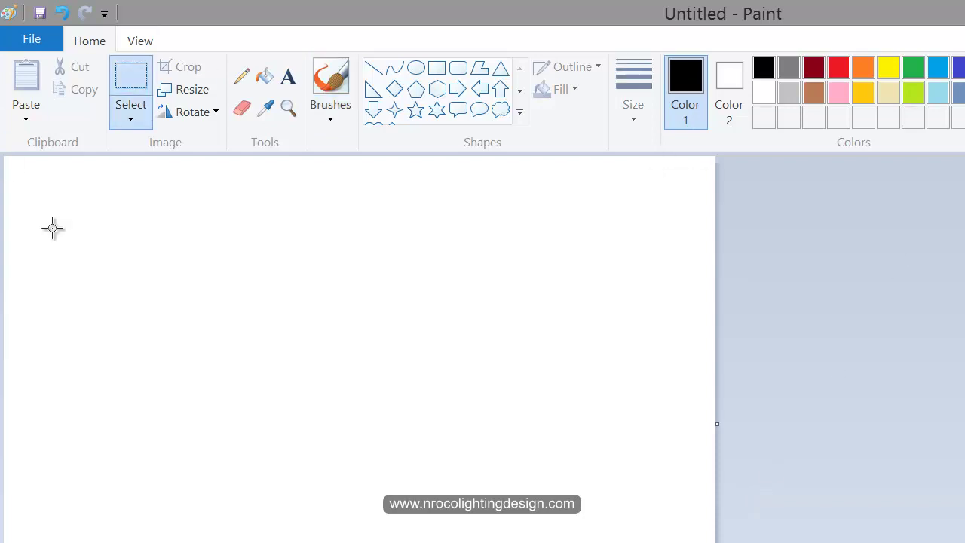
left_click_drag(717, 424, 741, 424)
- Draw a rectangle with the thinnest red outline across the upper part of the canvas and fill it with red
left_click(436, 68)
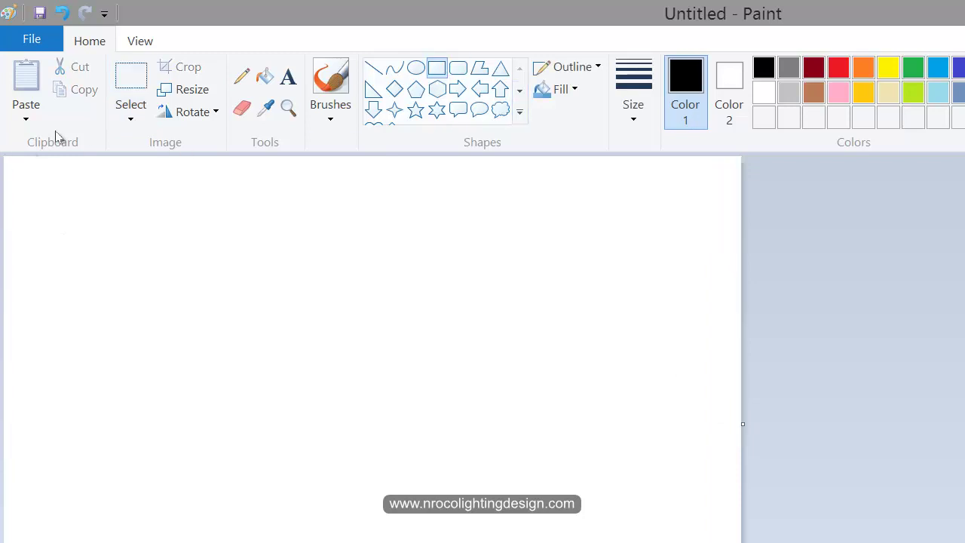
left_click(631, 97)
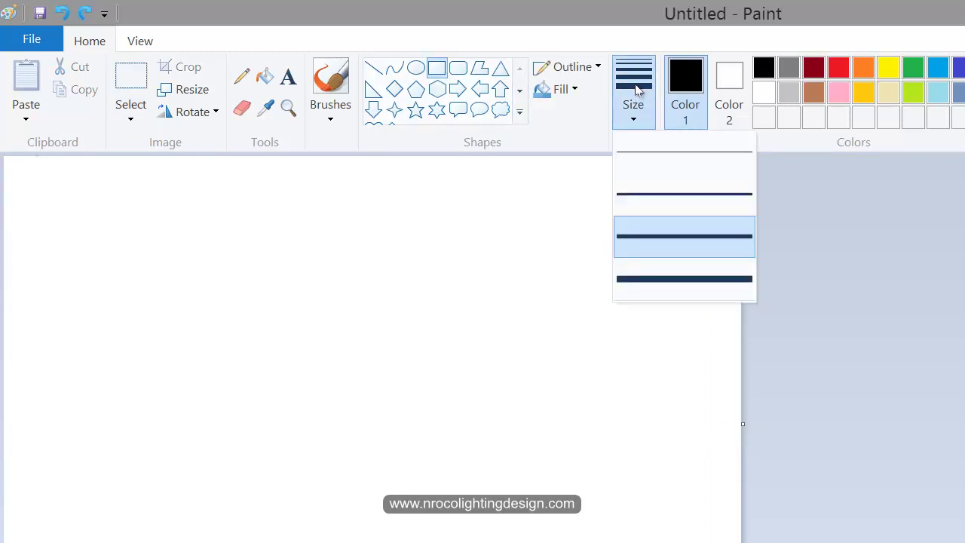
left_click(678, 160)
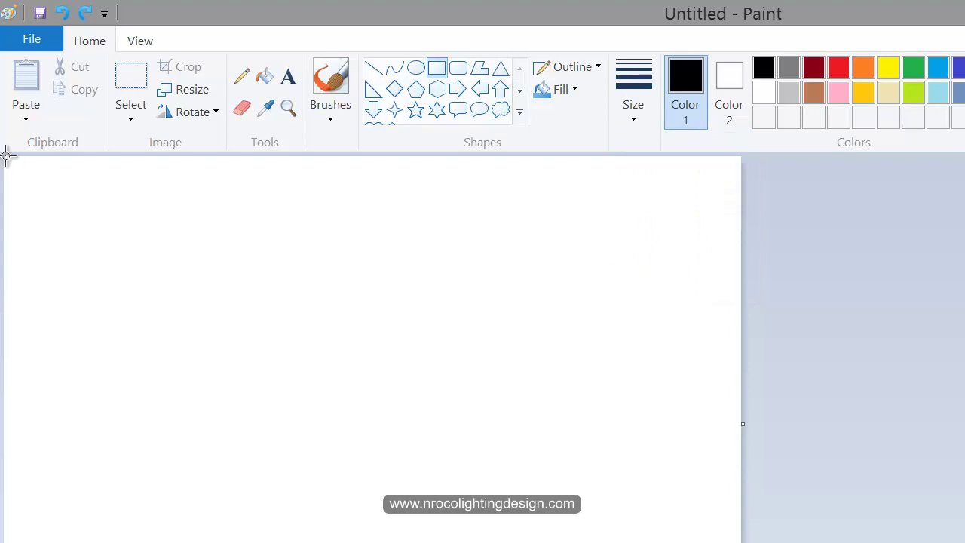
left_click(838, 68)
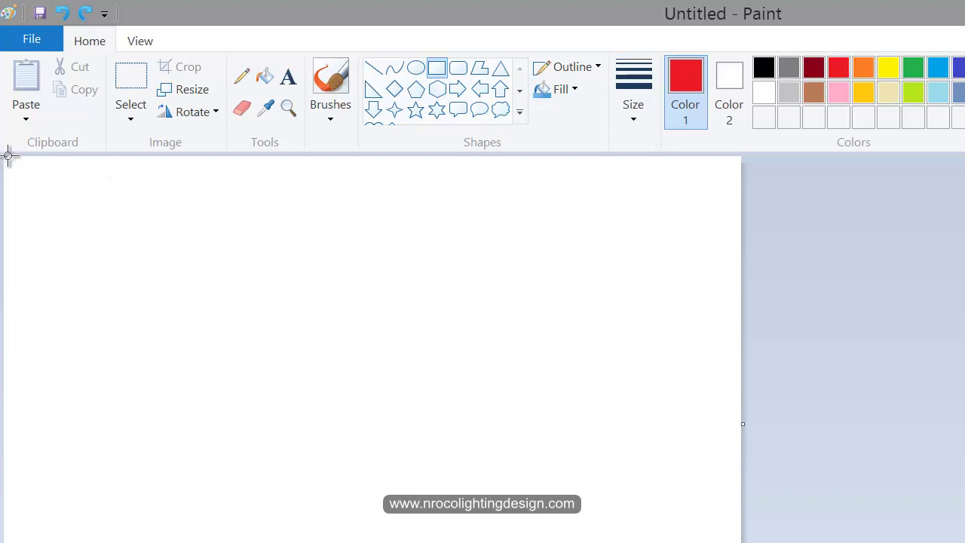
left_click_drag(5, 156, 796, 434)
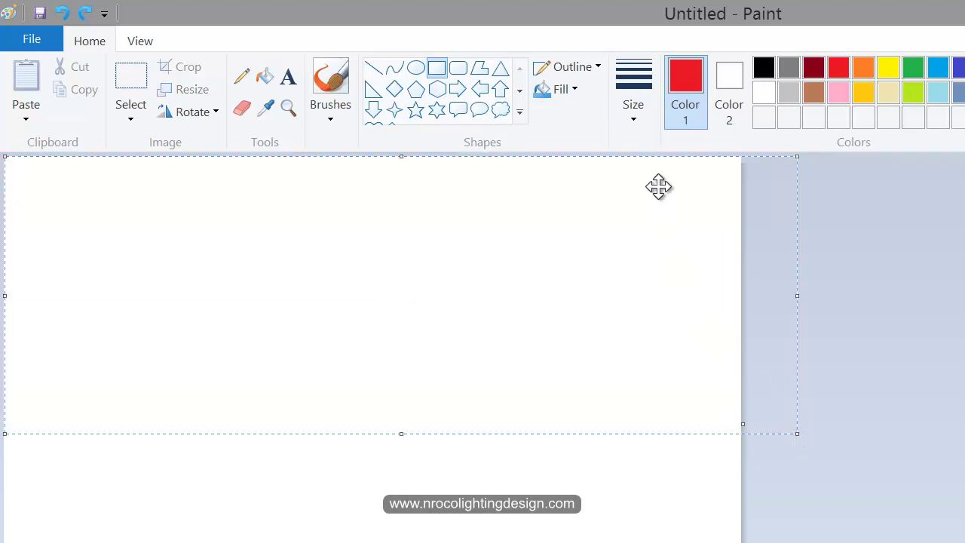
left_click(265, 76)
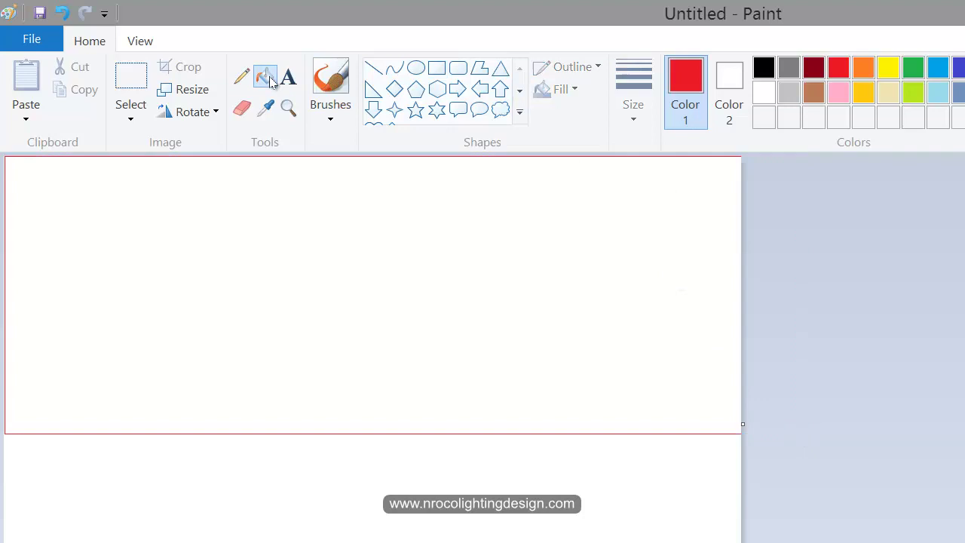
left_click(293, 247)
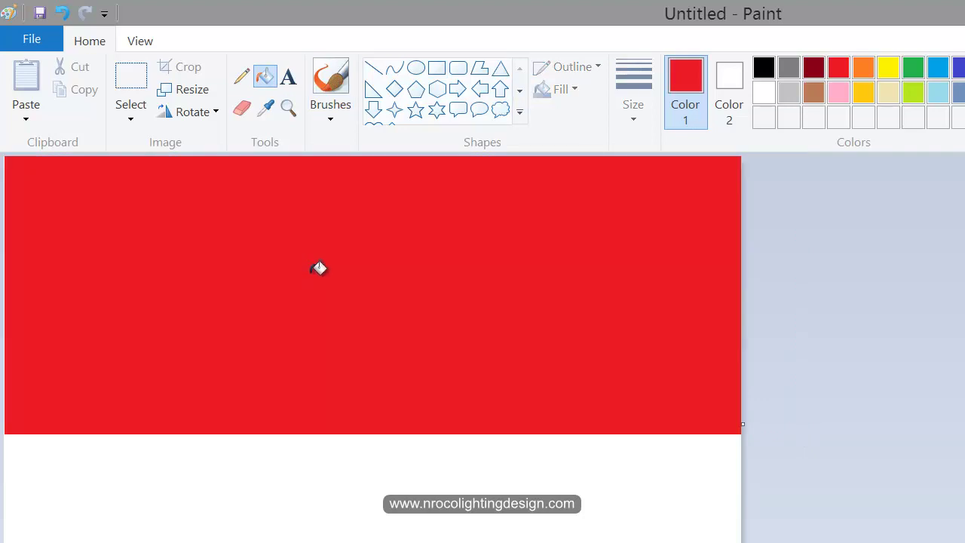
- Fill the white area below the red rectangle with yellow and save the image in Pictures as a JPEG named new texture
left_click(888, 67)
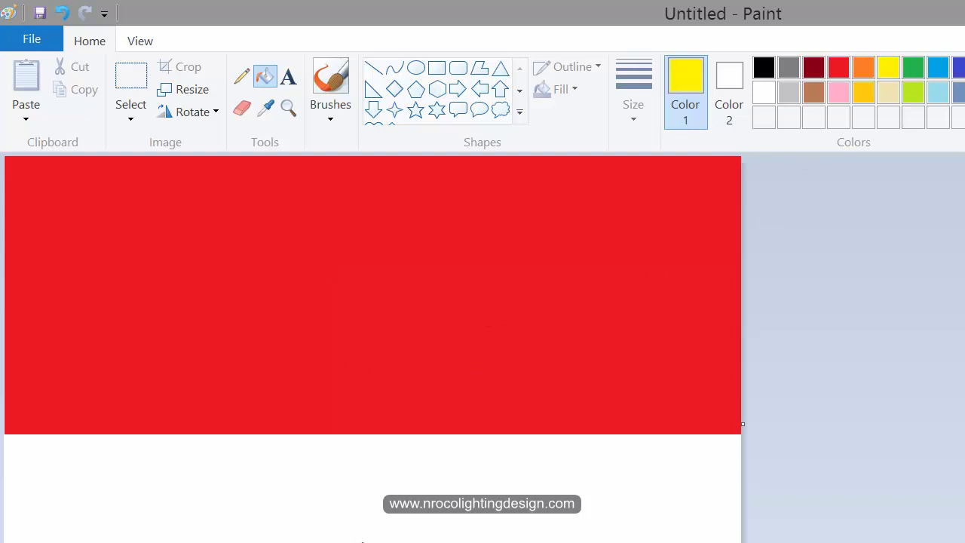
left_click(360, 521)
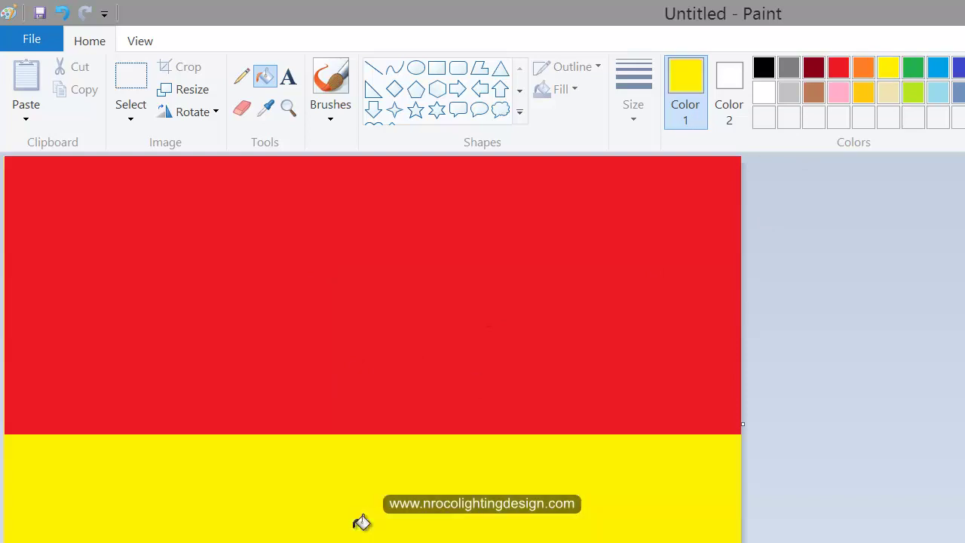
left_click(32, 41)
left_click(81, 219)
left_click(567, 521)
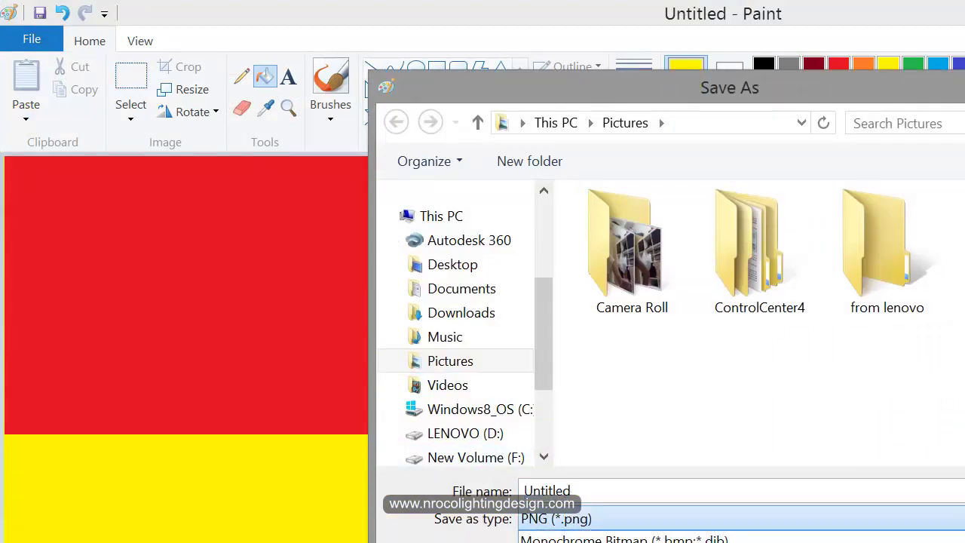
left_click(586, 542)
left_click(585, 483)
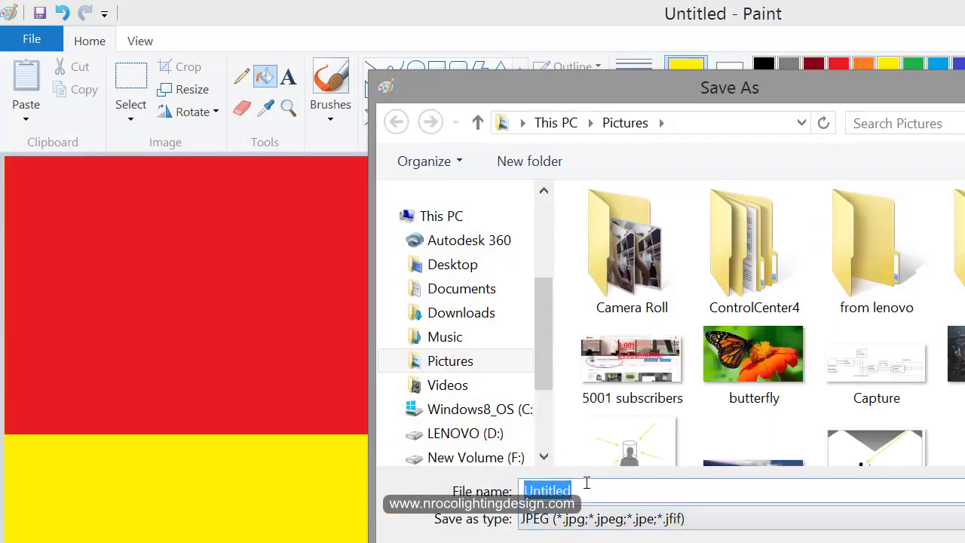
type("new textur")
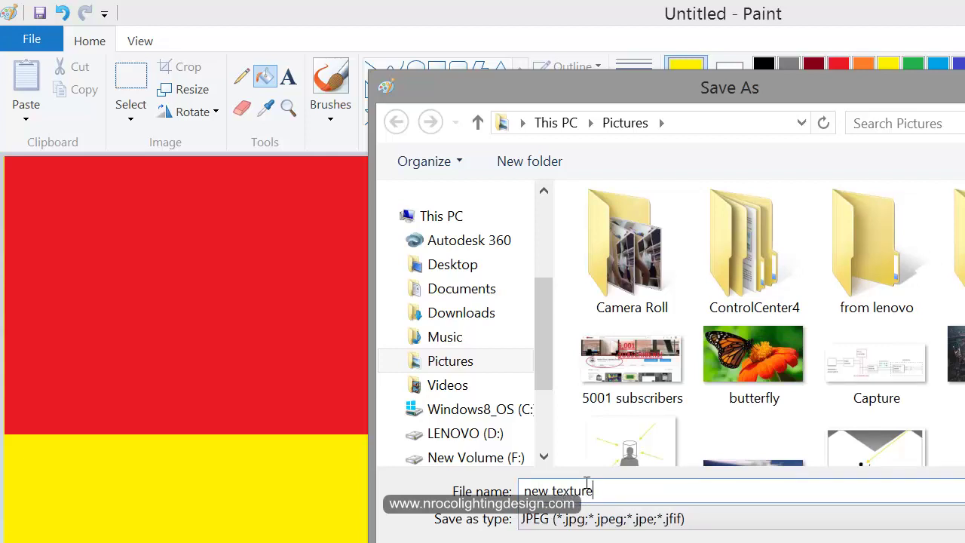
key("Return")
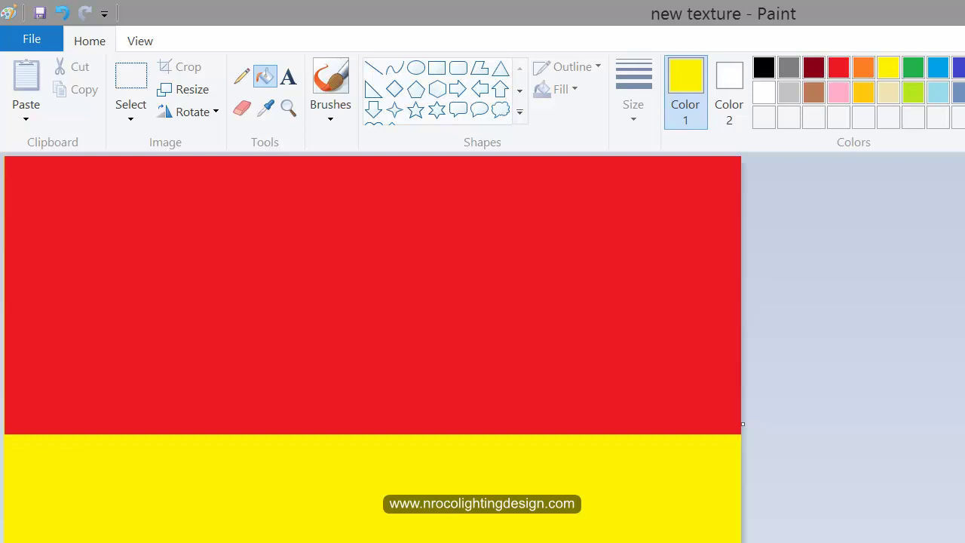
- Switch to DIALux evo and create a texture material from the new texture image in the Pictures folder
key("alt+Tab")
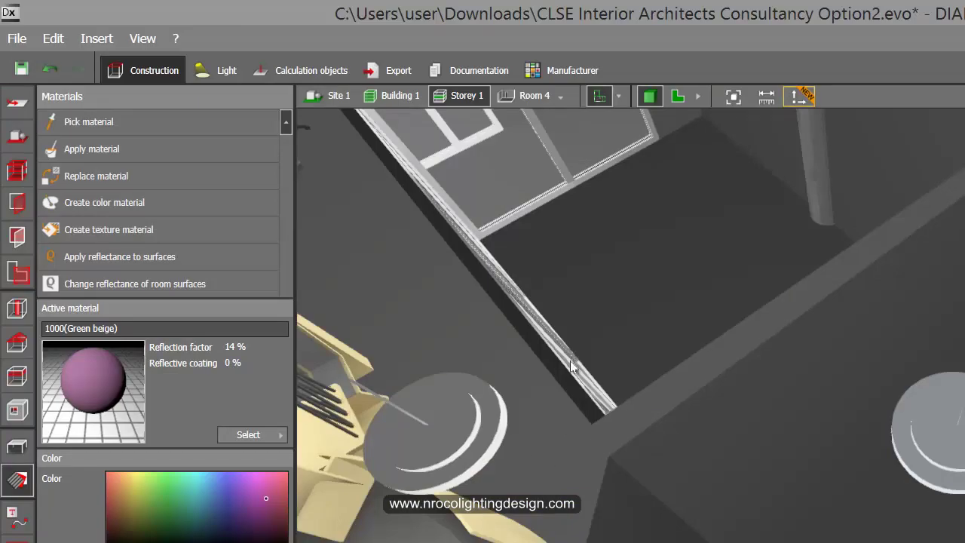
left_click_drag(570, 360, 731, 309)
left_click(154, 223)
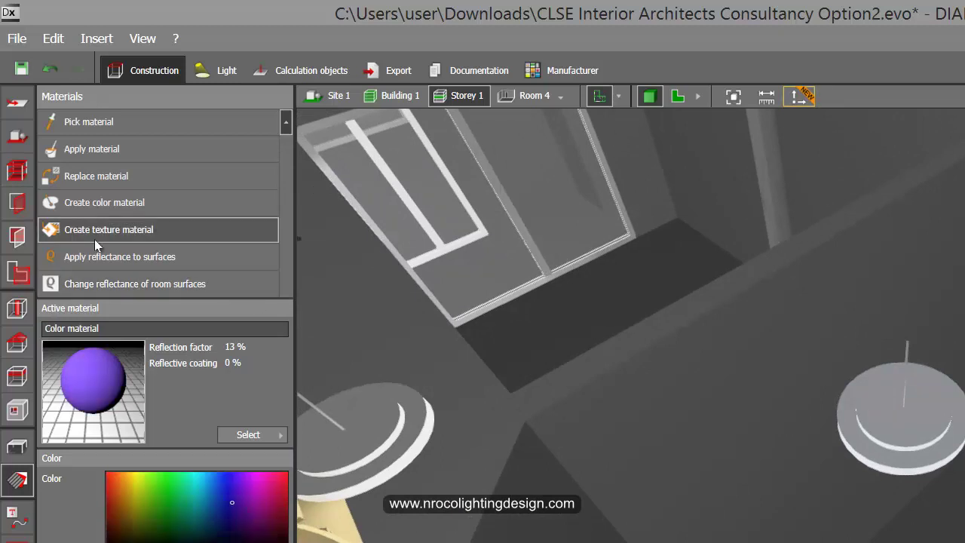
left_click(145, 247)
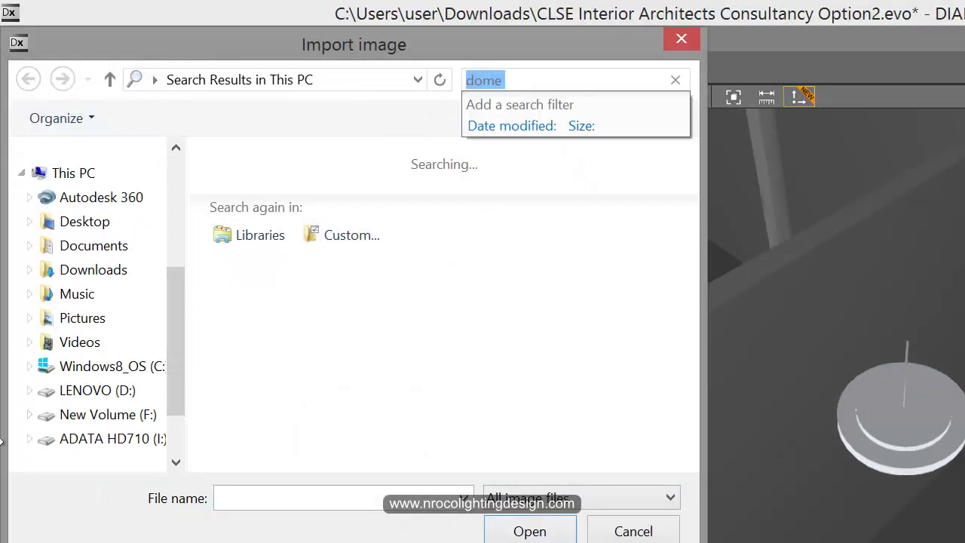
left_click(66, 226)
mouse_move(692, 189)
left_mouse_down()
mouse_move(739, 394)
mouse_move(734, 320)
mouse_move(701, 175)
left_mouse_up()
left_click(278, 185)
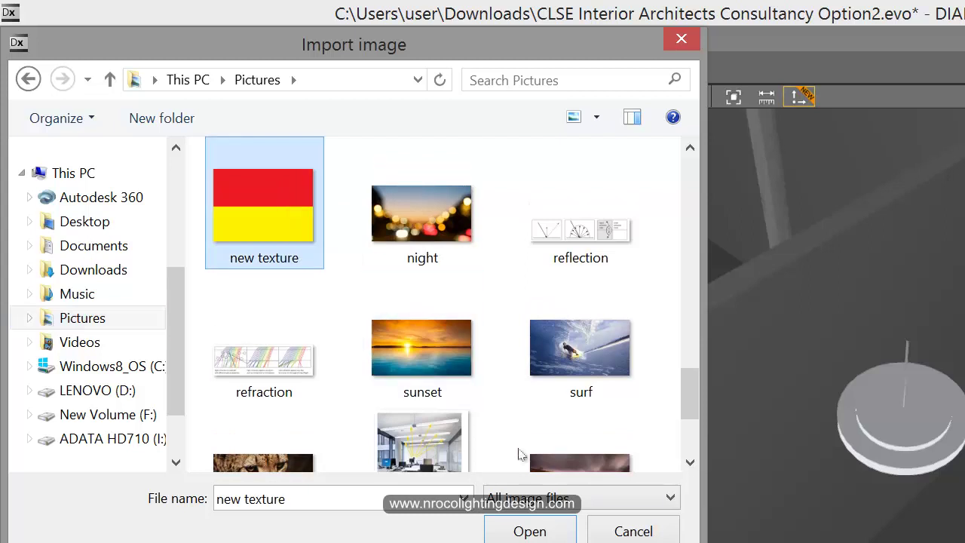
left_click(535, 536)
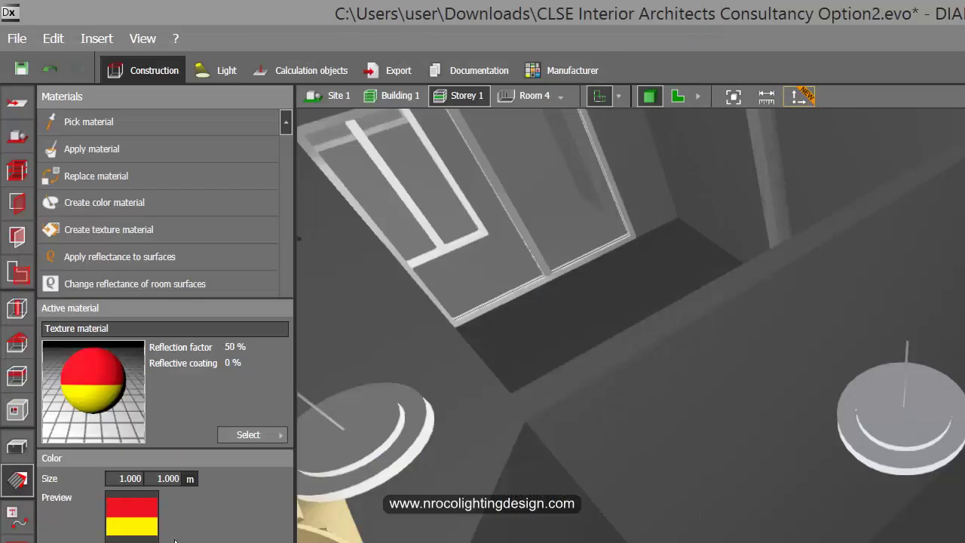
- Apply the red and yellow texture material to the plain wall behind the round pendant luminaire in the Storey 1 view
left_click(130, 160)
left_click(750, 458)
right_click_drag(751, 473, 864, 409)
middle_click_drag(864, 408, 905, 458)
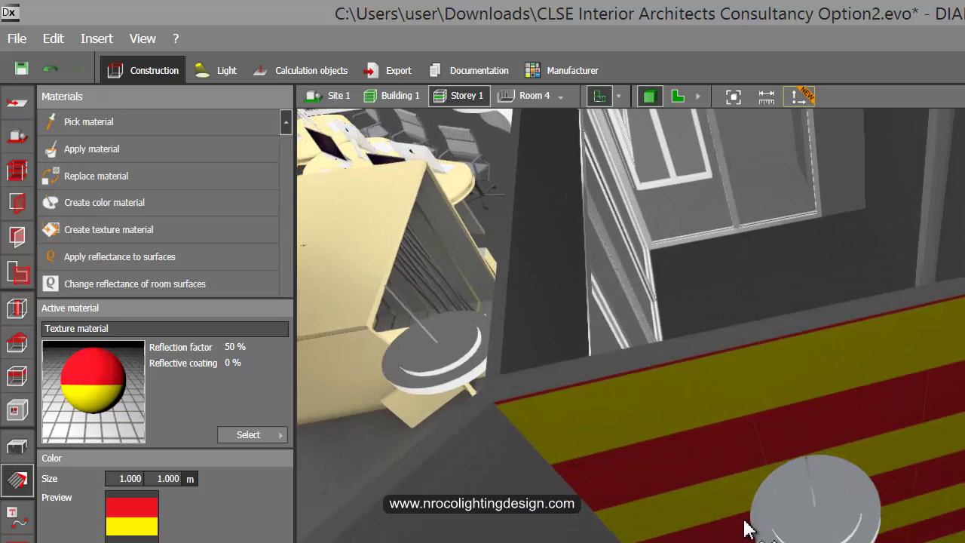
right_click_drag(743, 518, 814, 542)
middle_click_drag(739, 414, 713, 369)
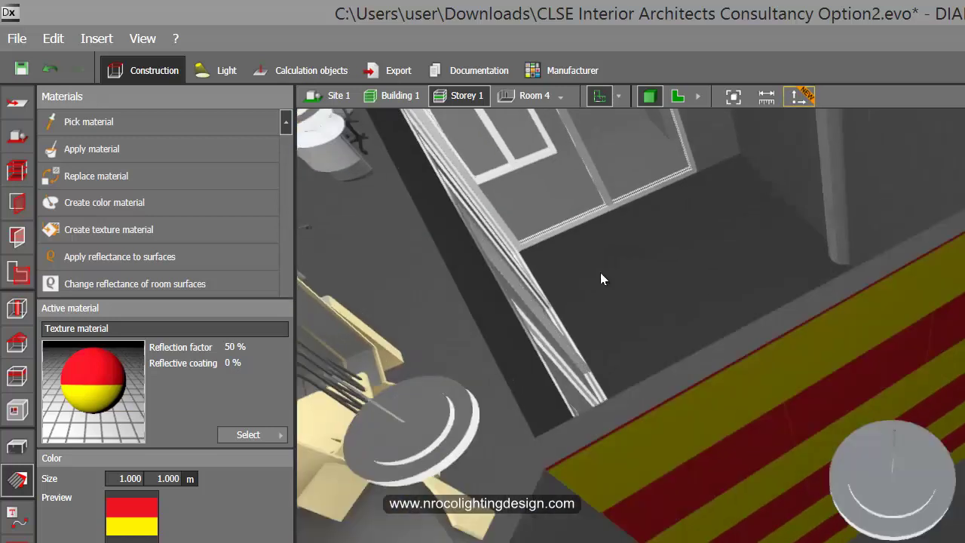
- Examine the red and yellow textured wall and the teal and purple wall in the Room 4 view and from above in Storey 1
left_click(541, 96)
left_click_drag(621, 372, 853, 508)
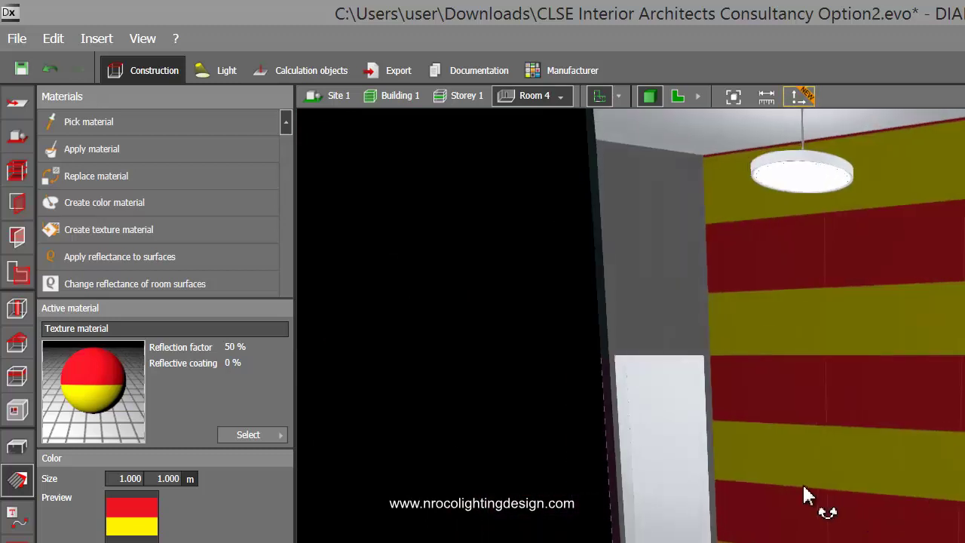
left_click_drag(803, 490, 746, 446)
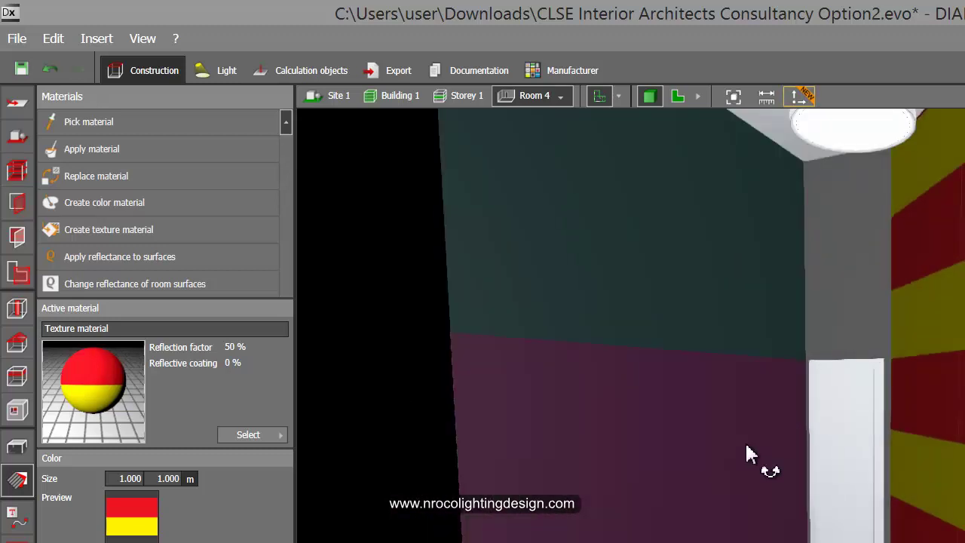
right_click_drag(746, 446, 964, 467)
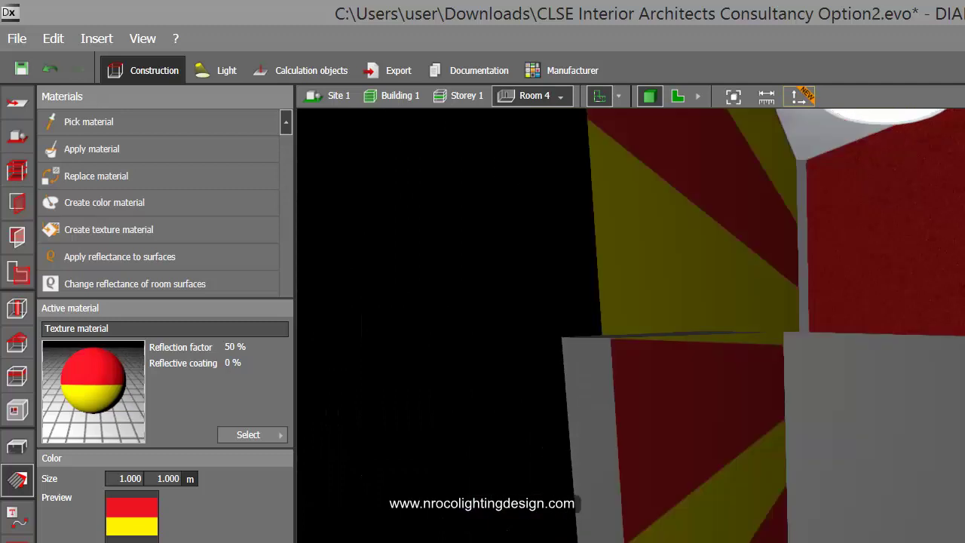
left_click_drag(942, 539, 758, 435)
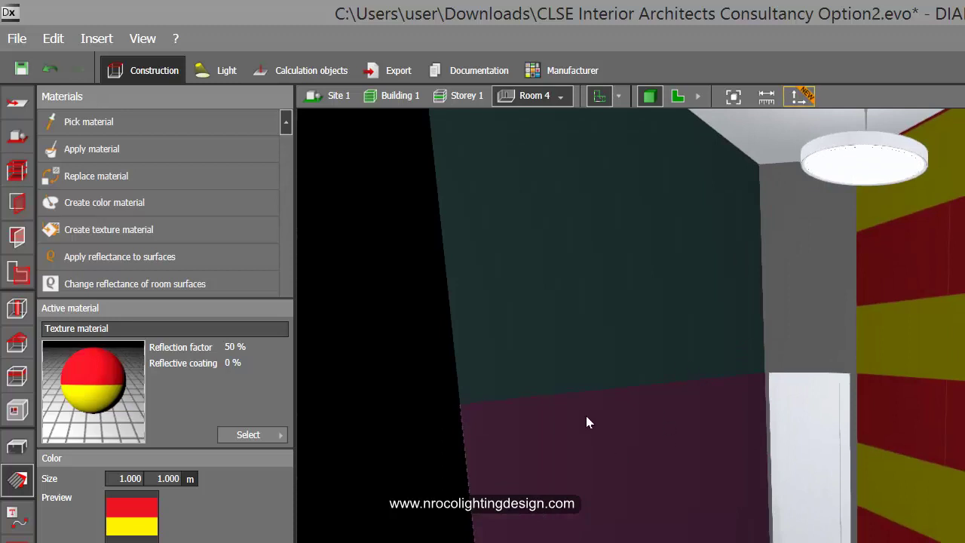
left_click_drag(586, 423, 722, 494)
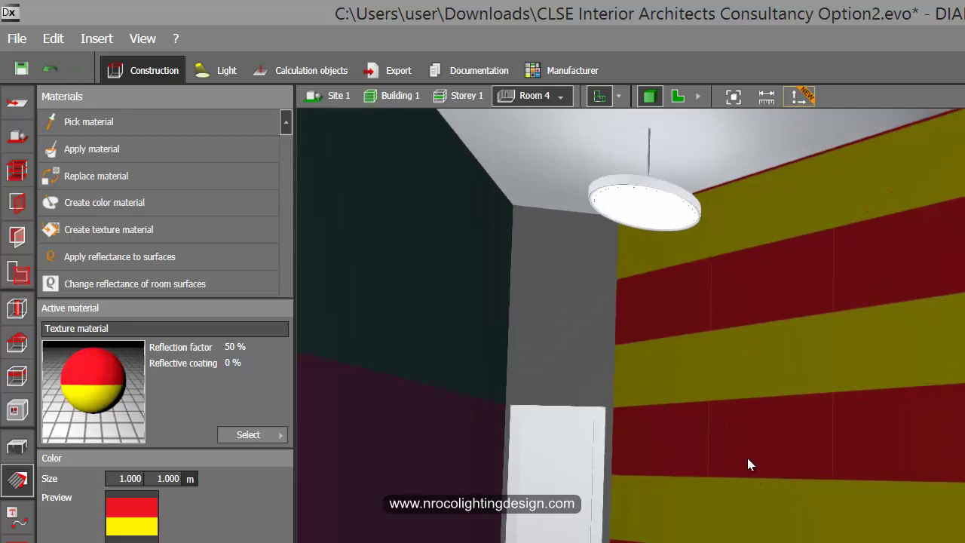
left_click_drag(759, 497, 720, 539)
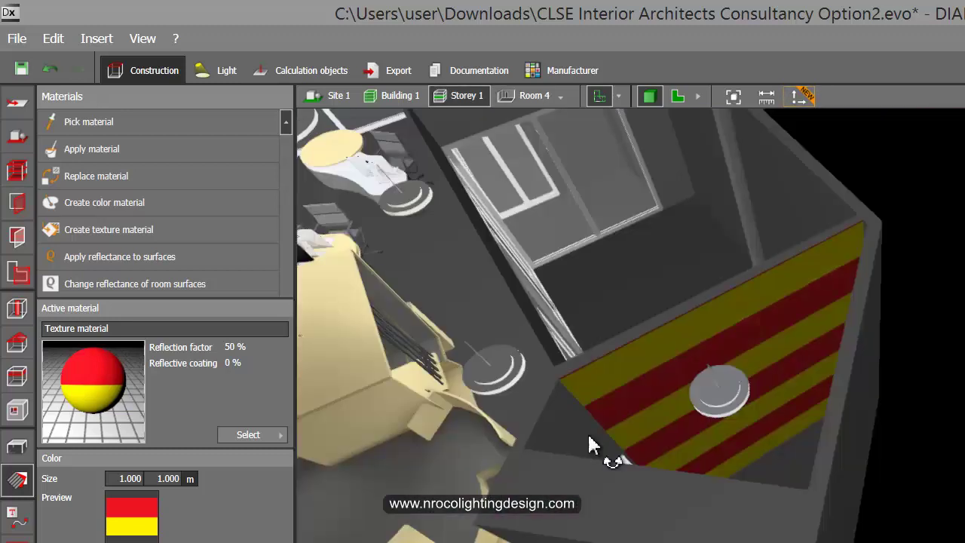
right_click_drag(588, 436, 713, 456)
right_click_drag(837, 478, 809, 484)
left_click_drag(810, 484, 737, 452)
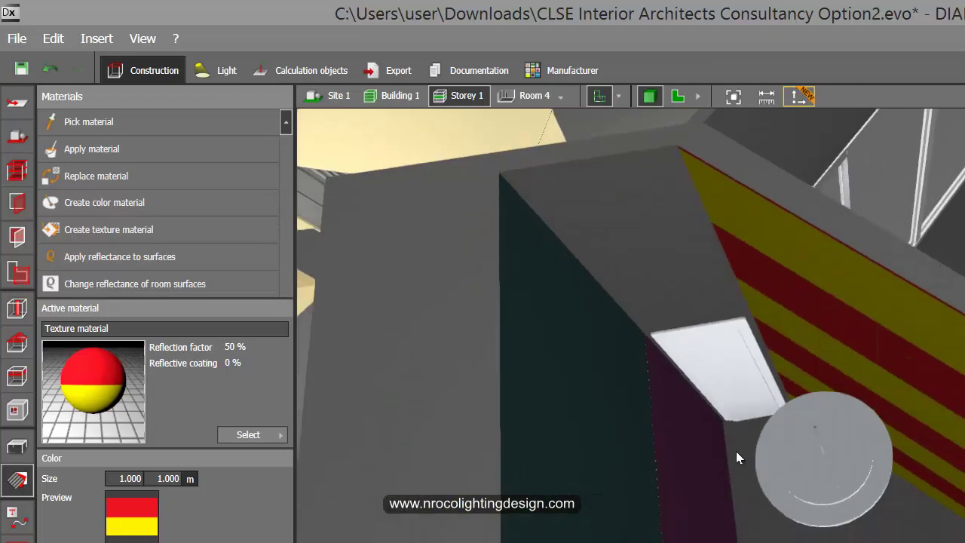
left_click_drag(758, 533, 891, 303)
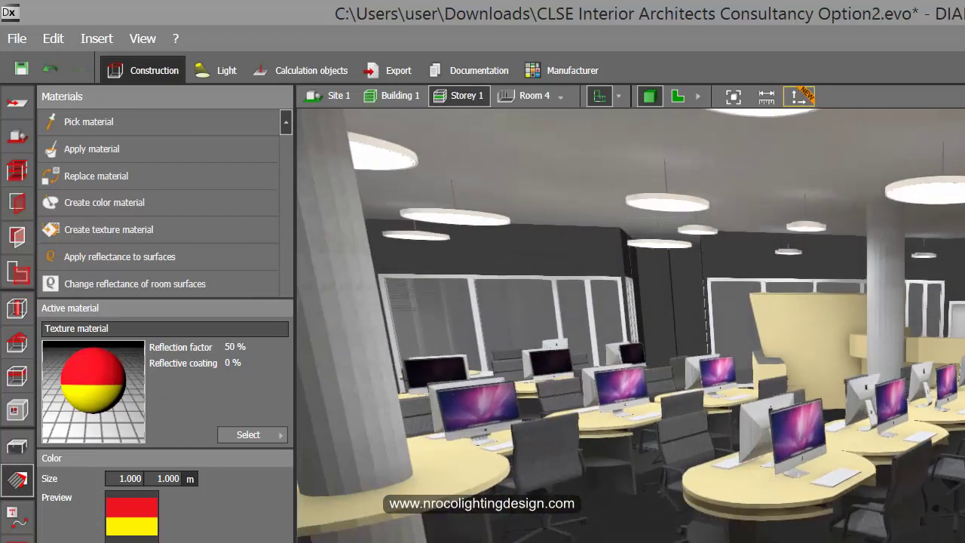